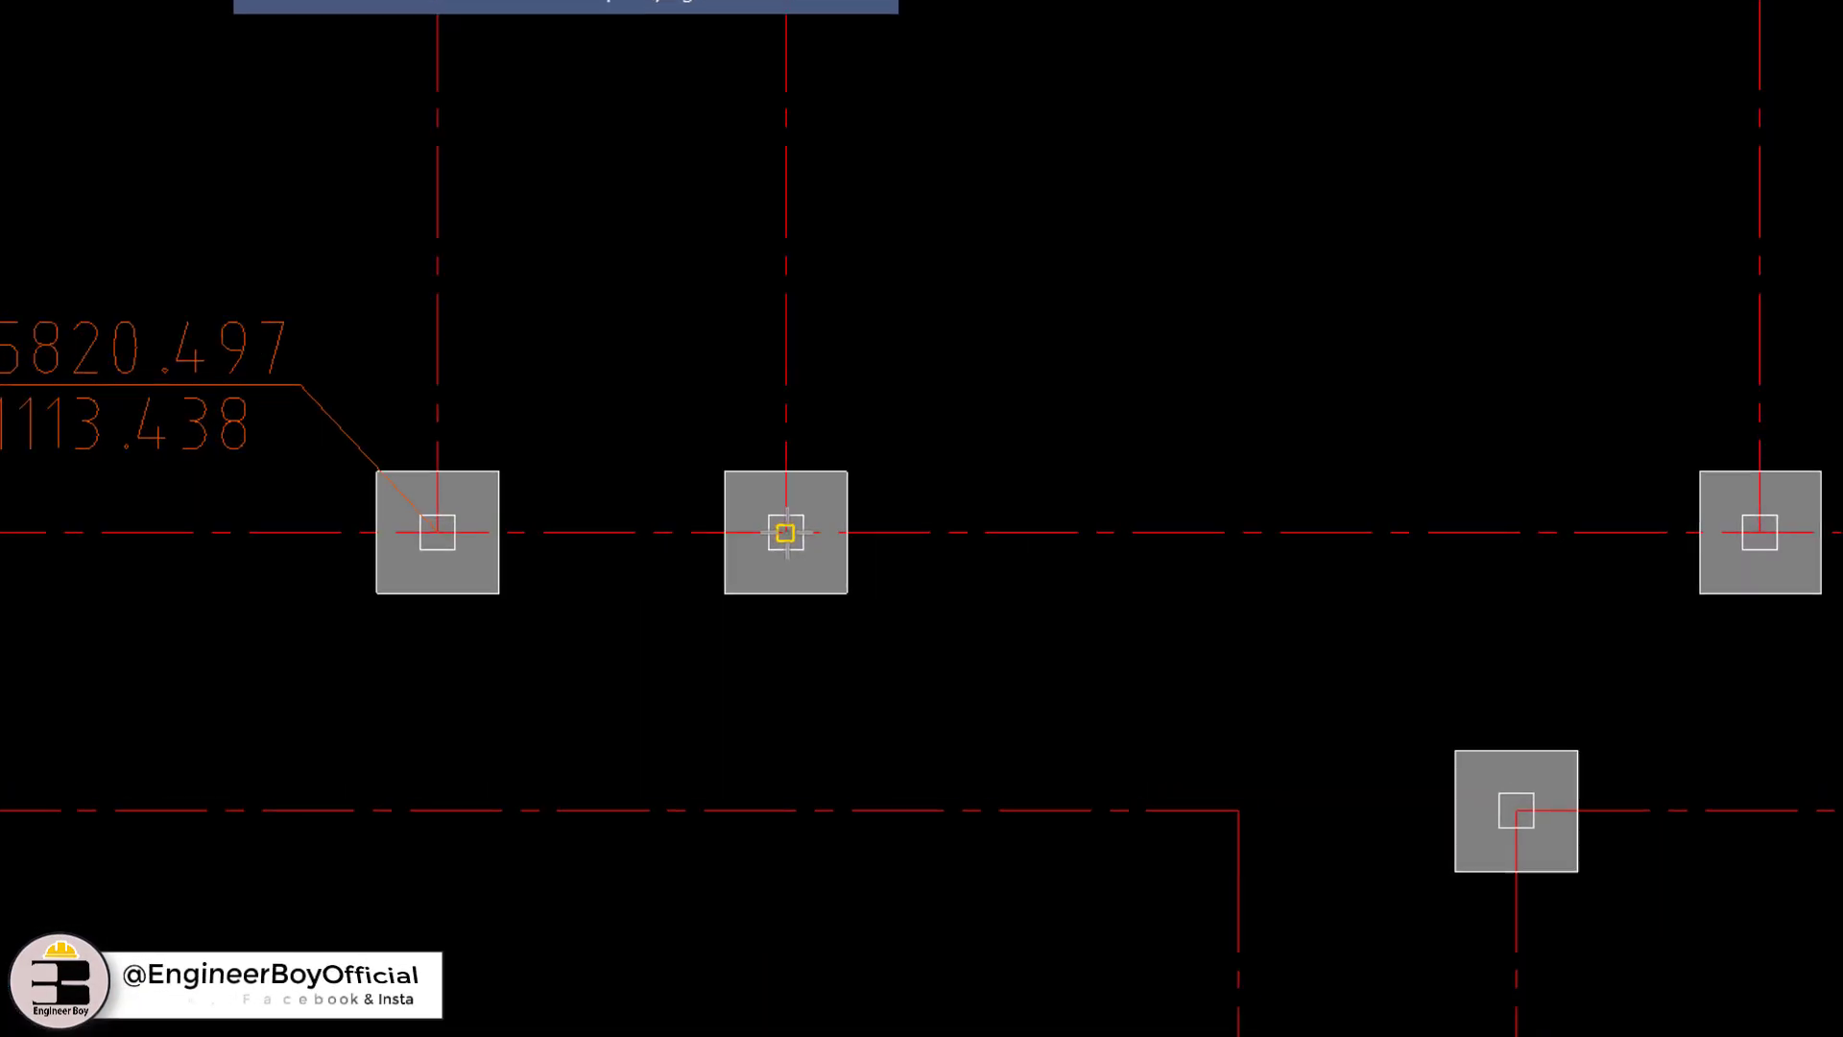
- Label the coordinates of the column centre just right of the already labelled column, with the leader text above it
left_click(786, 533)
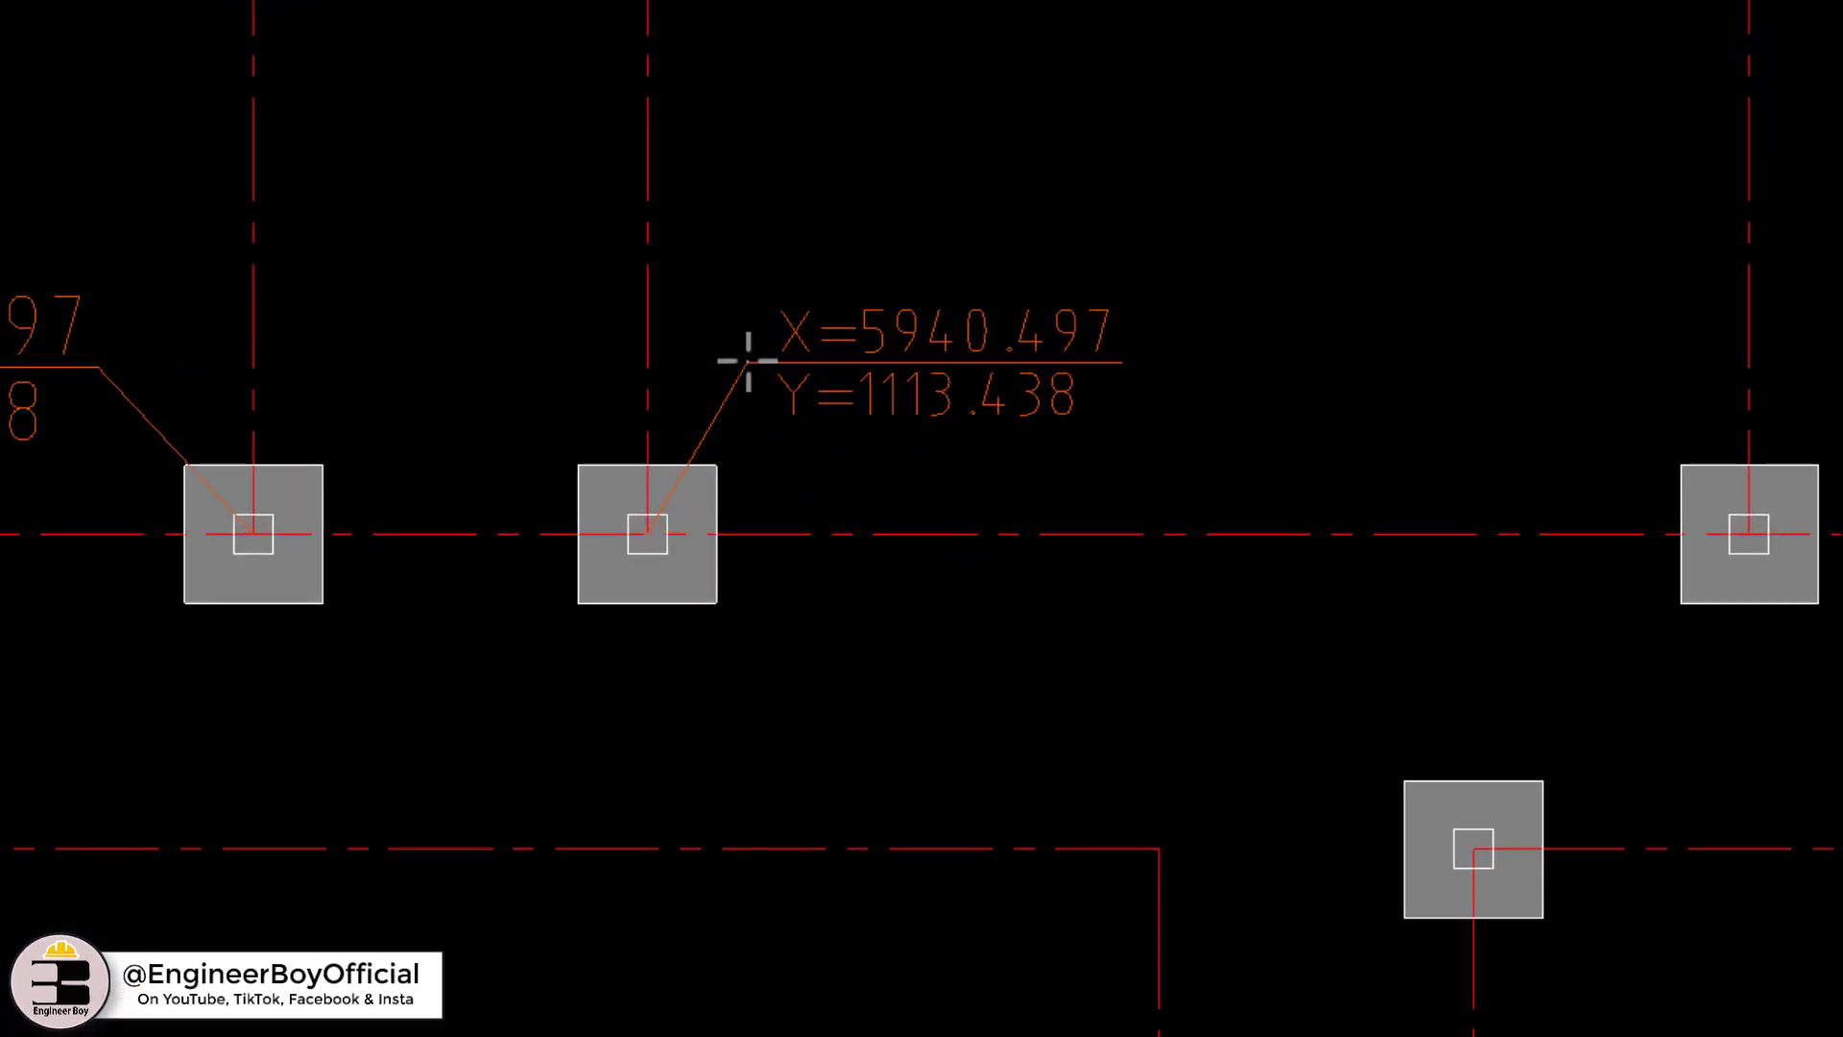
left_click(748, 362)
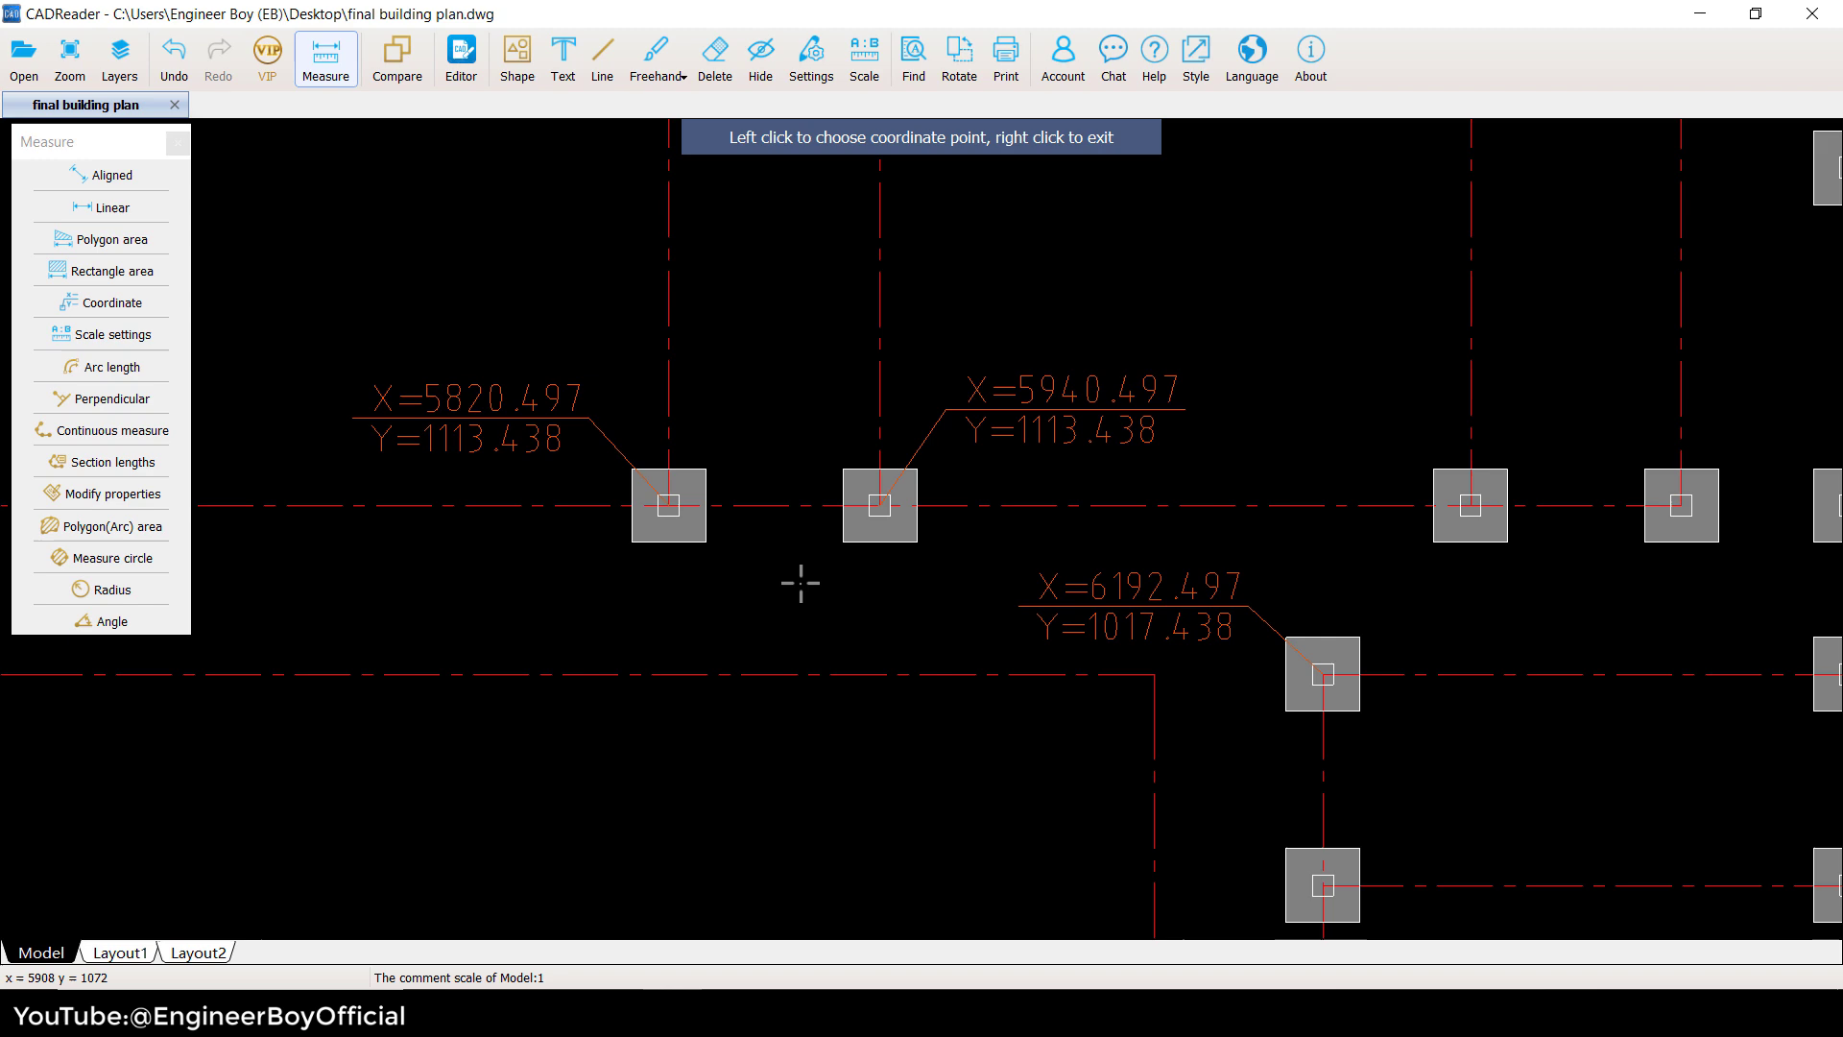
scroll(828, 544, "down", 2)
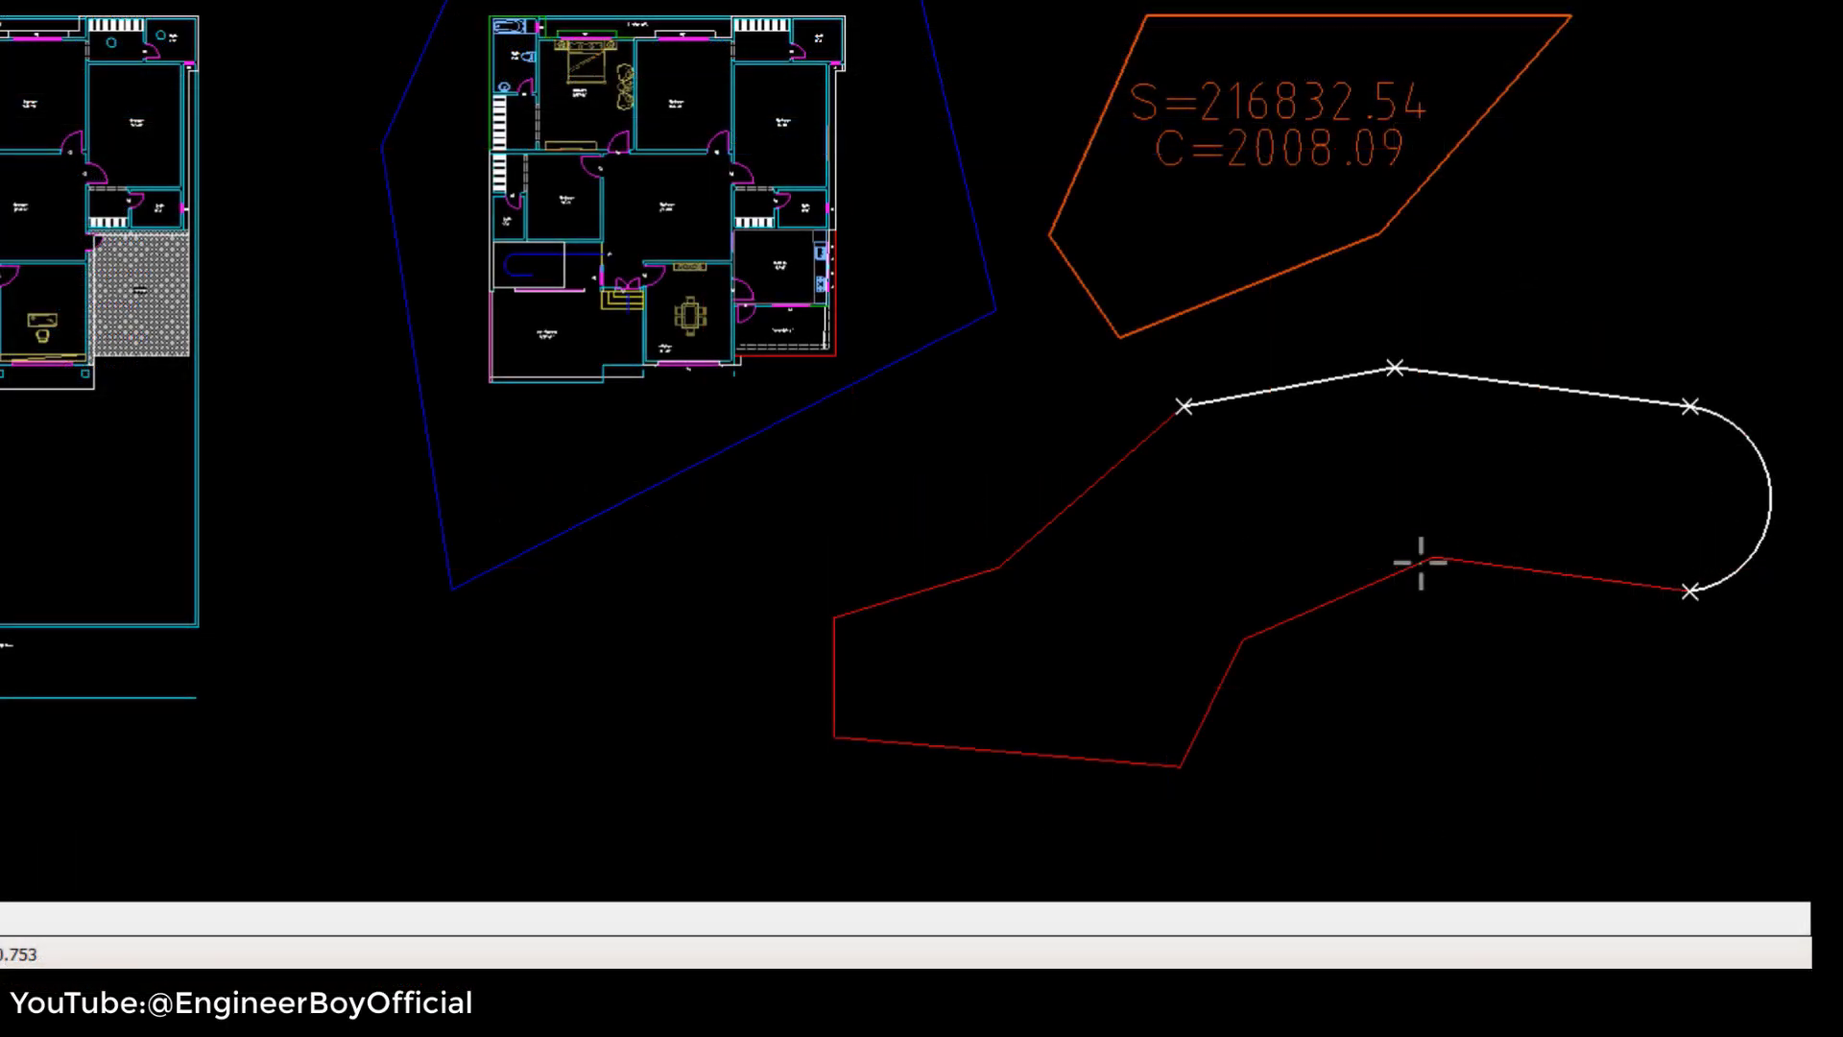
- Trace the remaining vertices of the red round-ended polygon back to its start and place the arc-polygon area and perimeter label inside it
left_click(1434, 558)
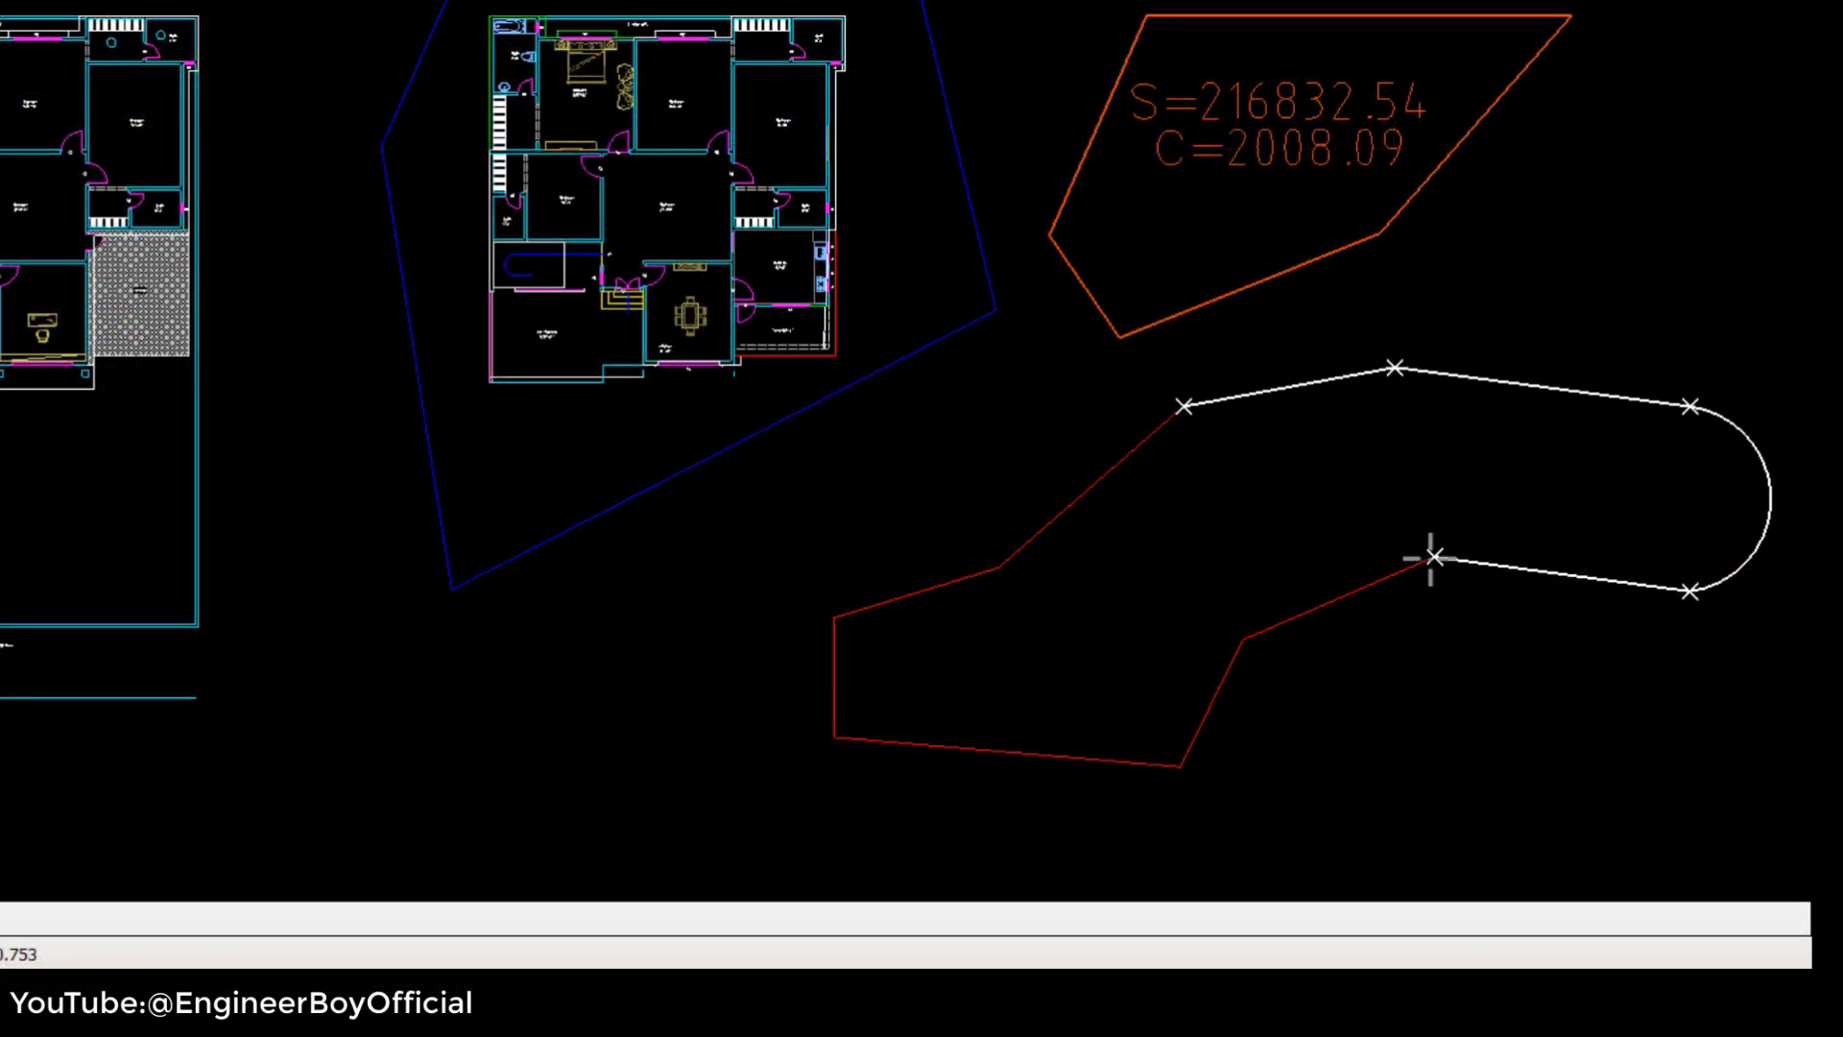
left_click(1242, 640)
left_click(1180, 765)
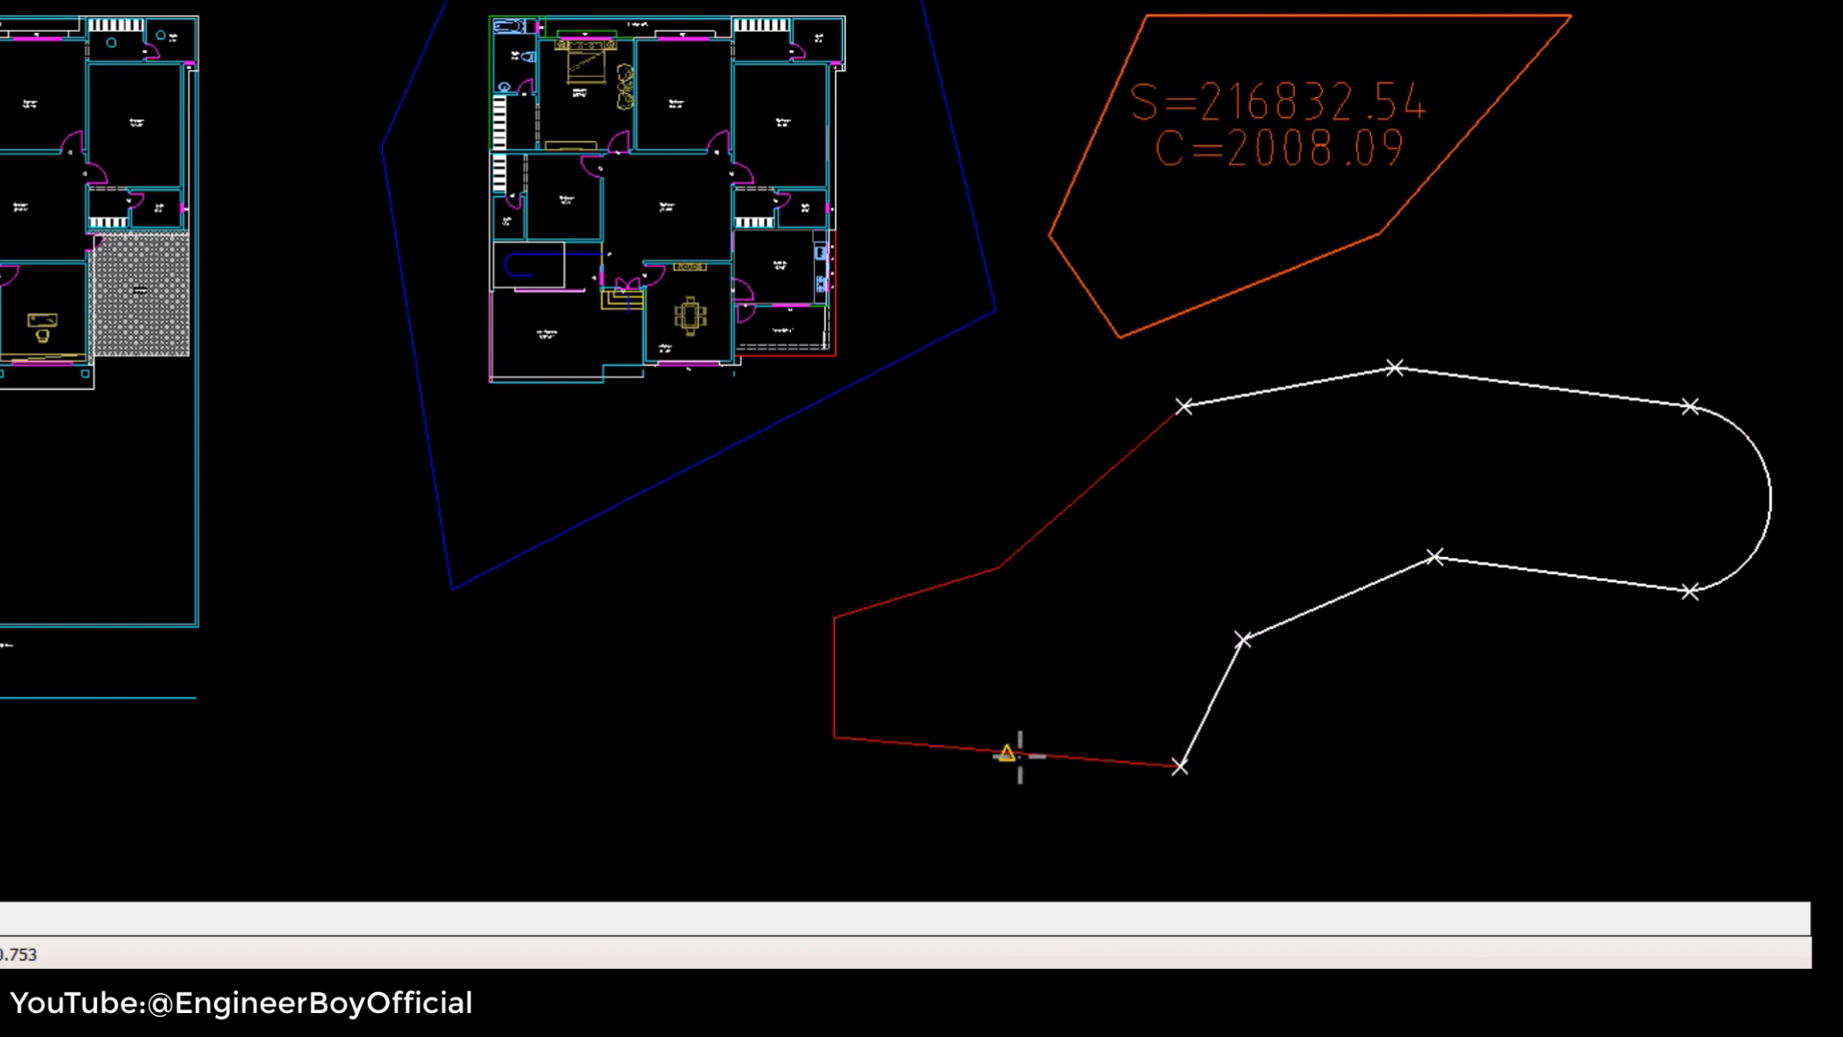
left_click(834, 737)
left_click(834, 618)
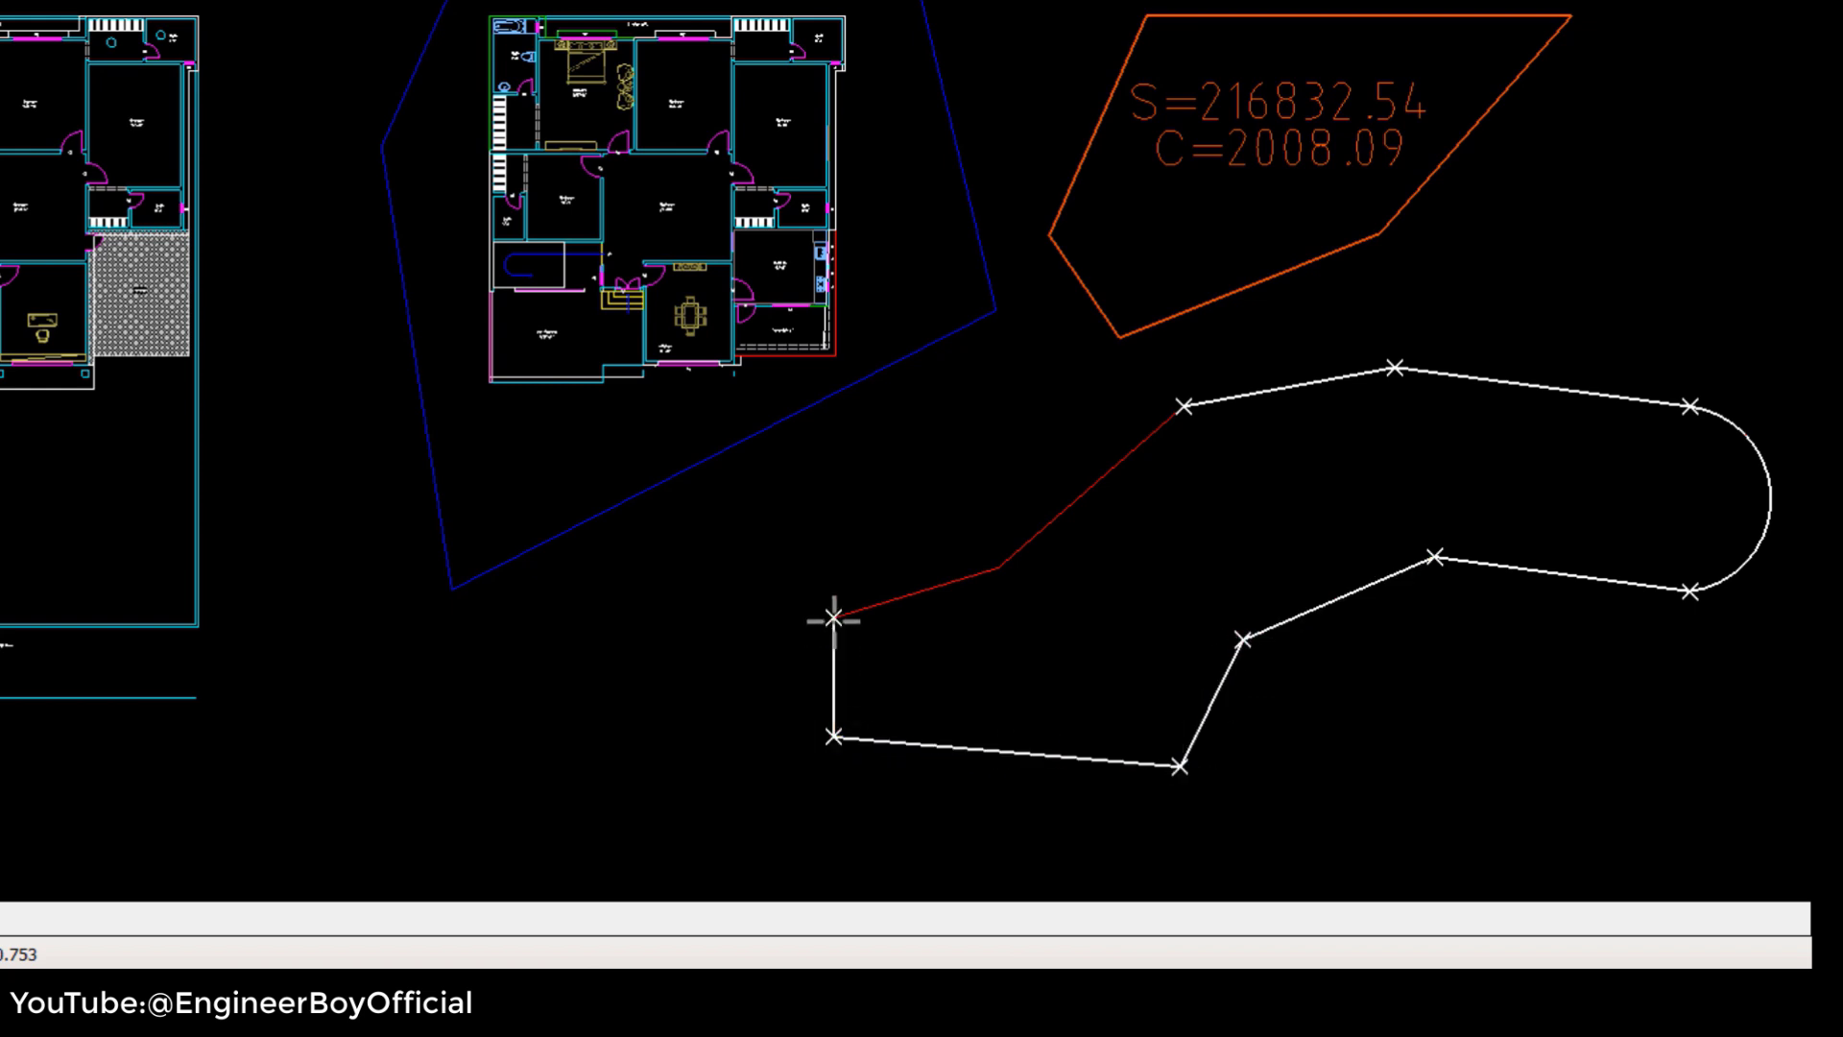
left_click(996, 567)
left_click(1184, 406)
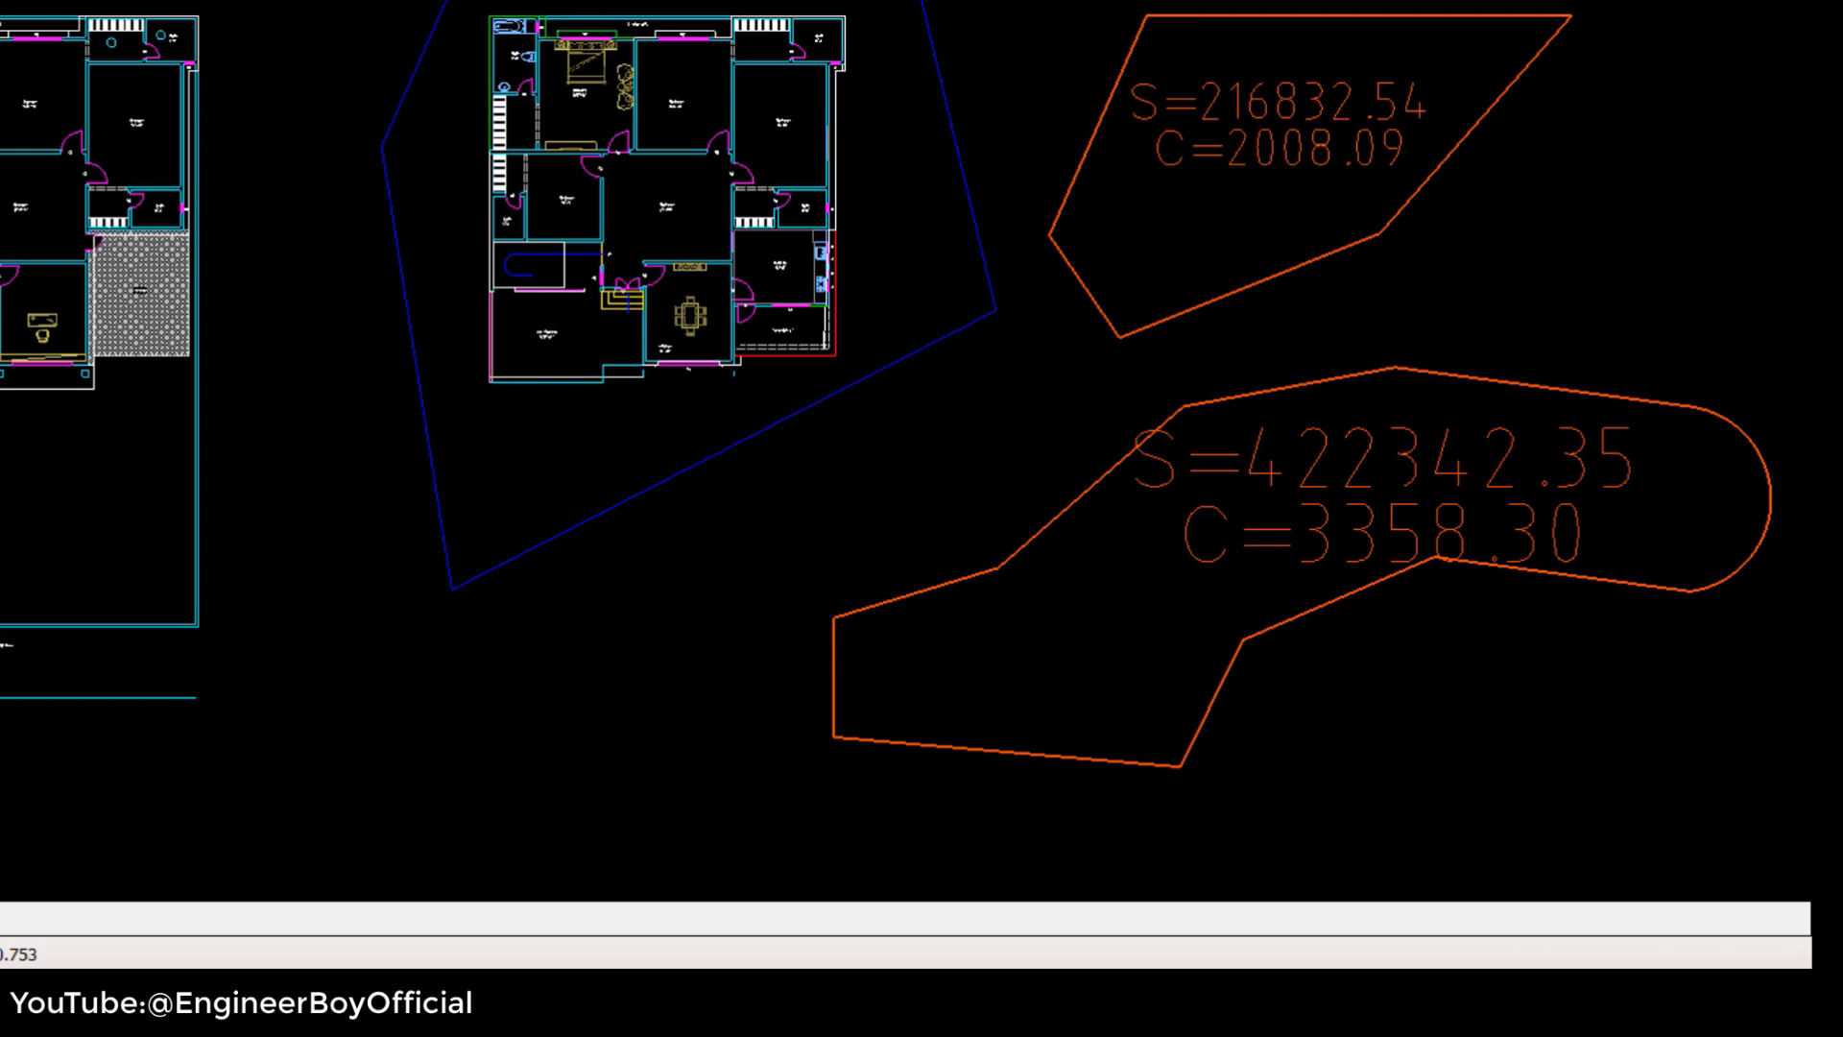
left_click(1411, 487)
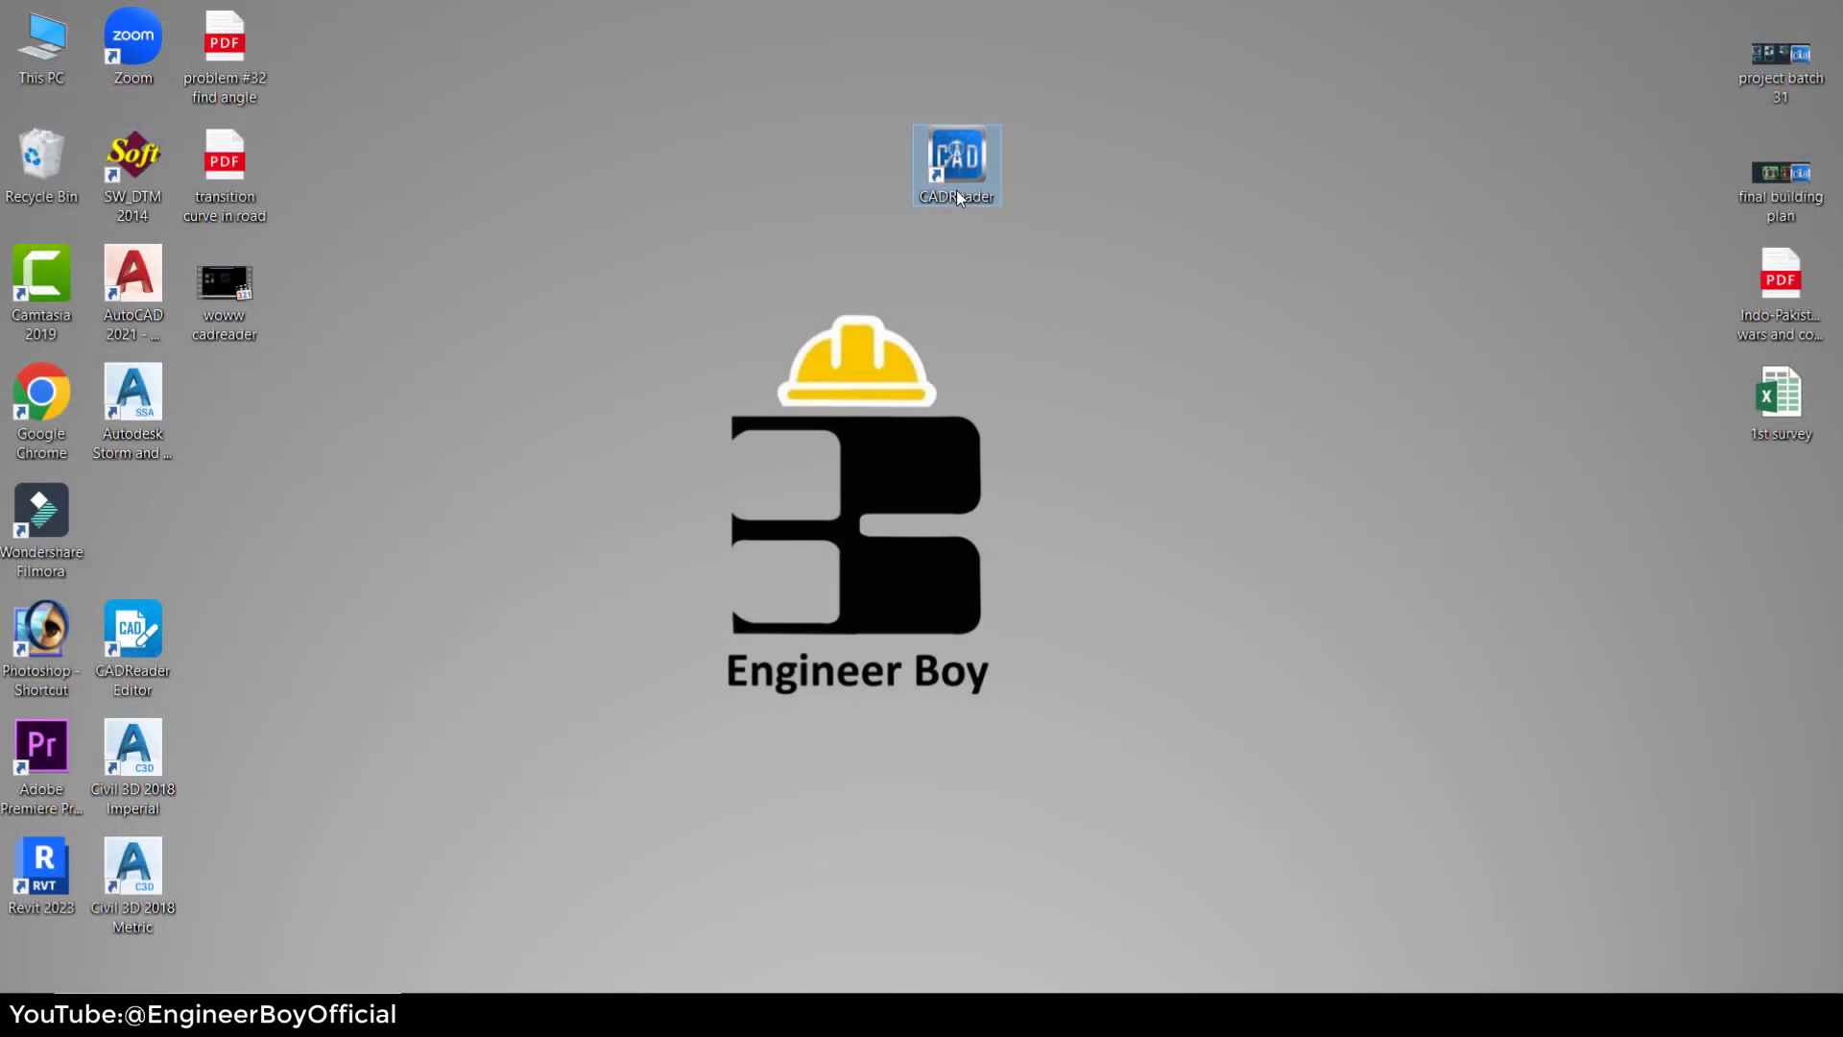
- Launch CADReader and open the "final building plan" drawing from the Desktop folder
right_click(957, 198)
left_click(1017, 213)
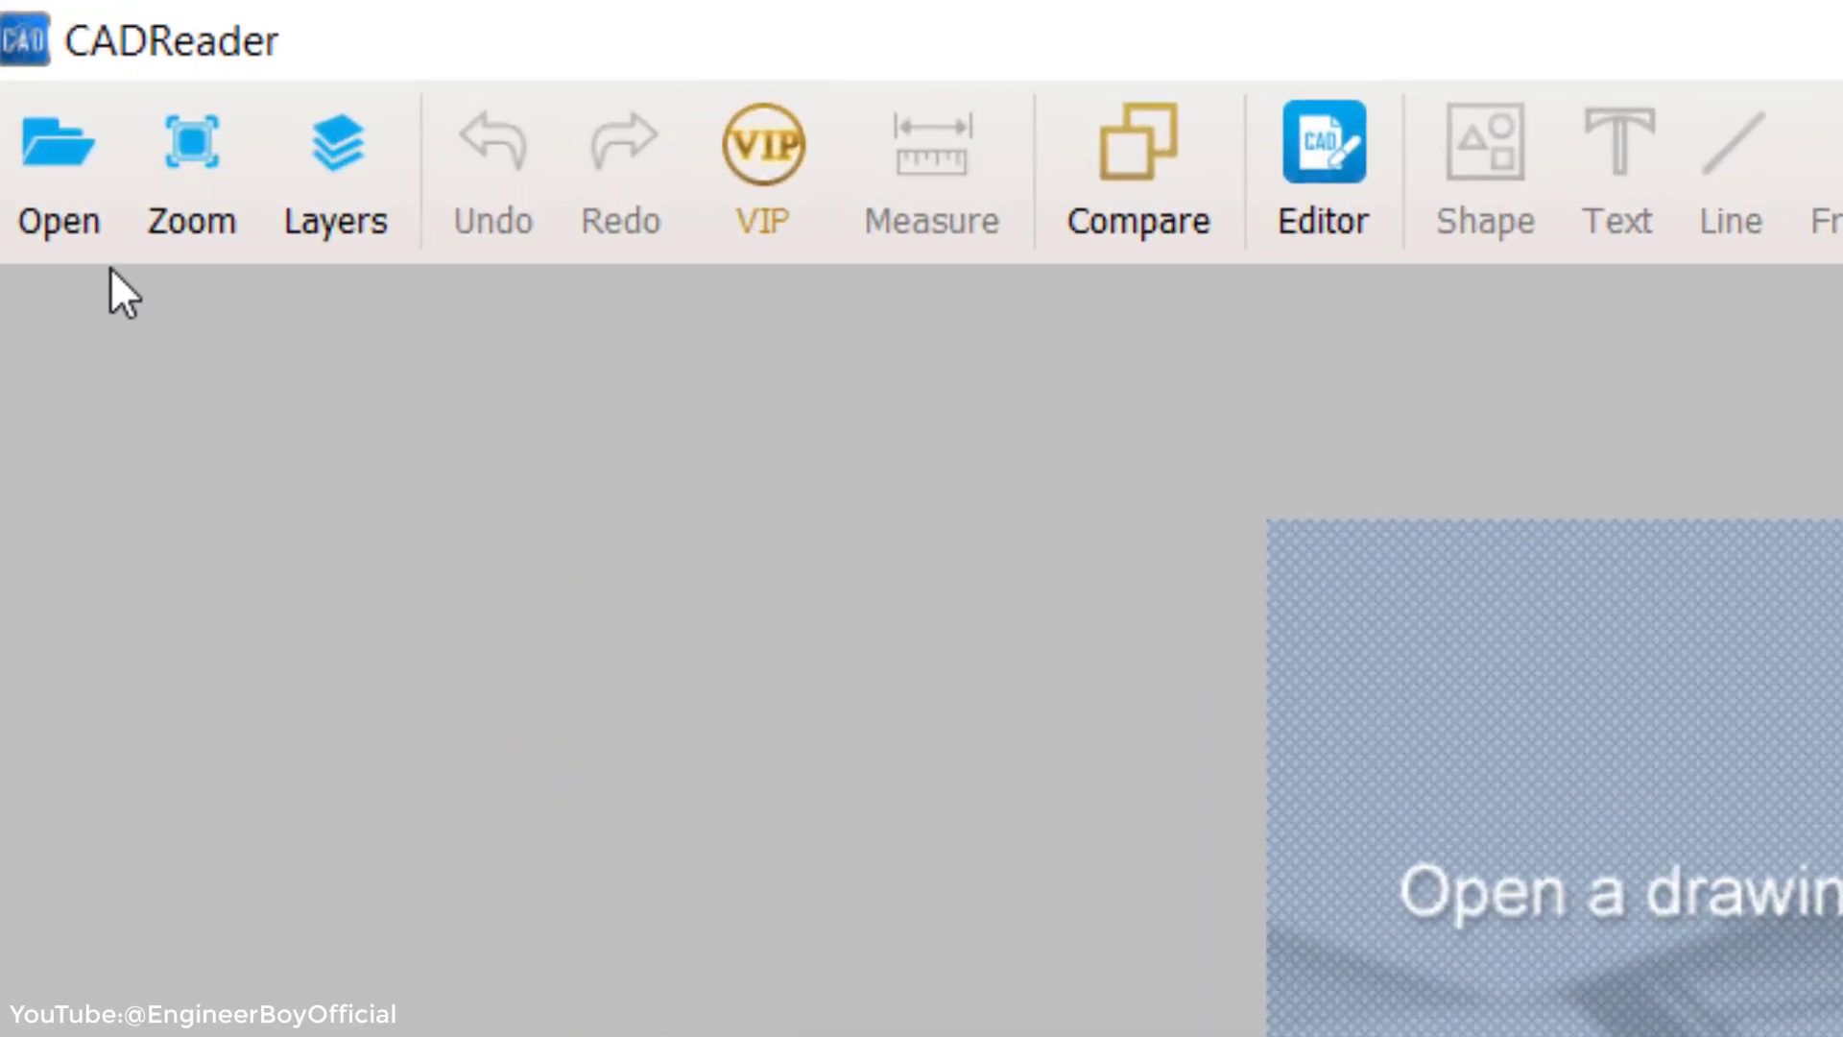
left_click(65, 203)
left_click(61, 386)
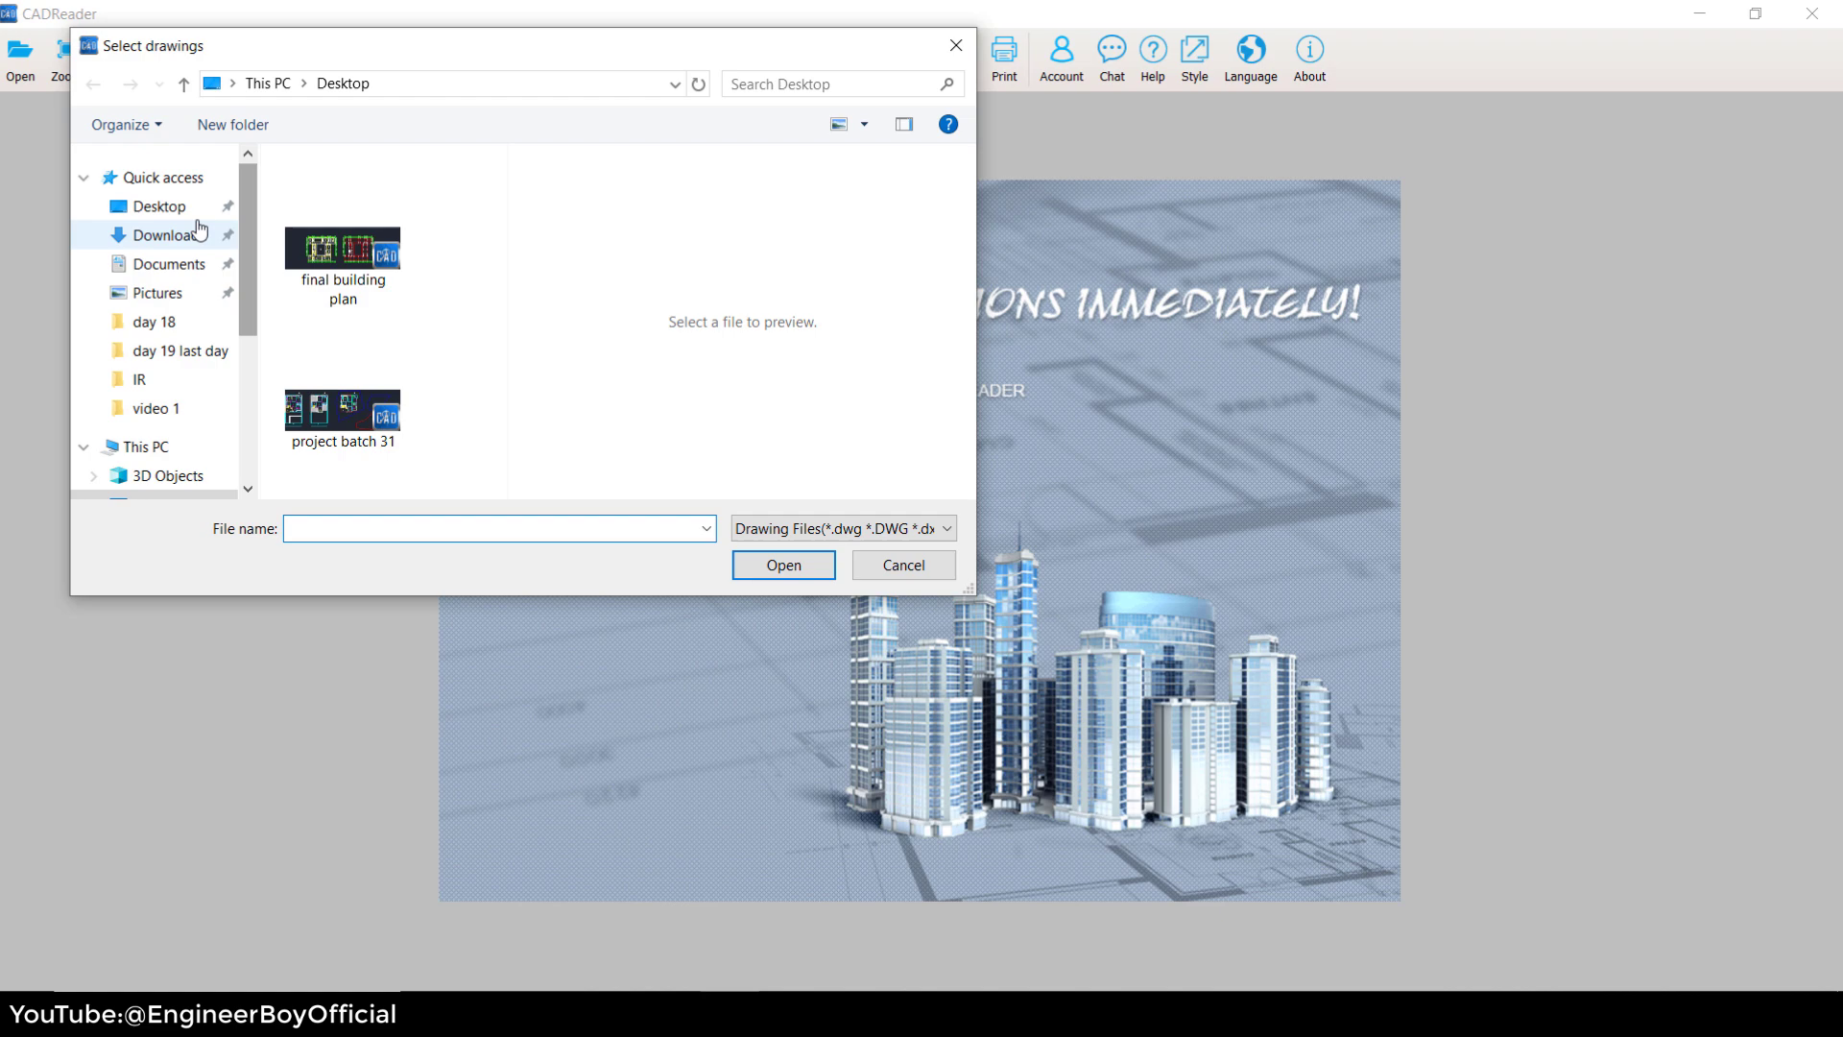
left_click(144, 206)
left_click(503, 279)
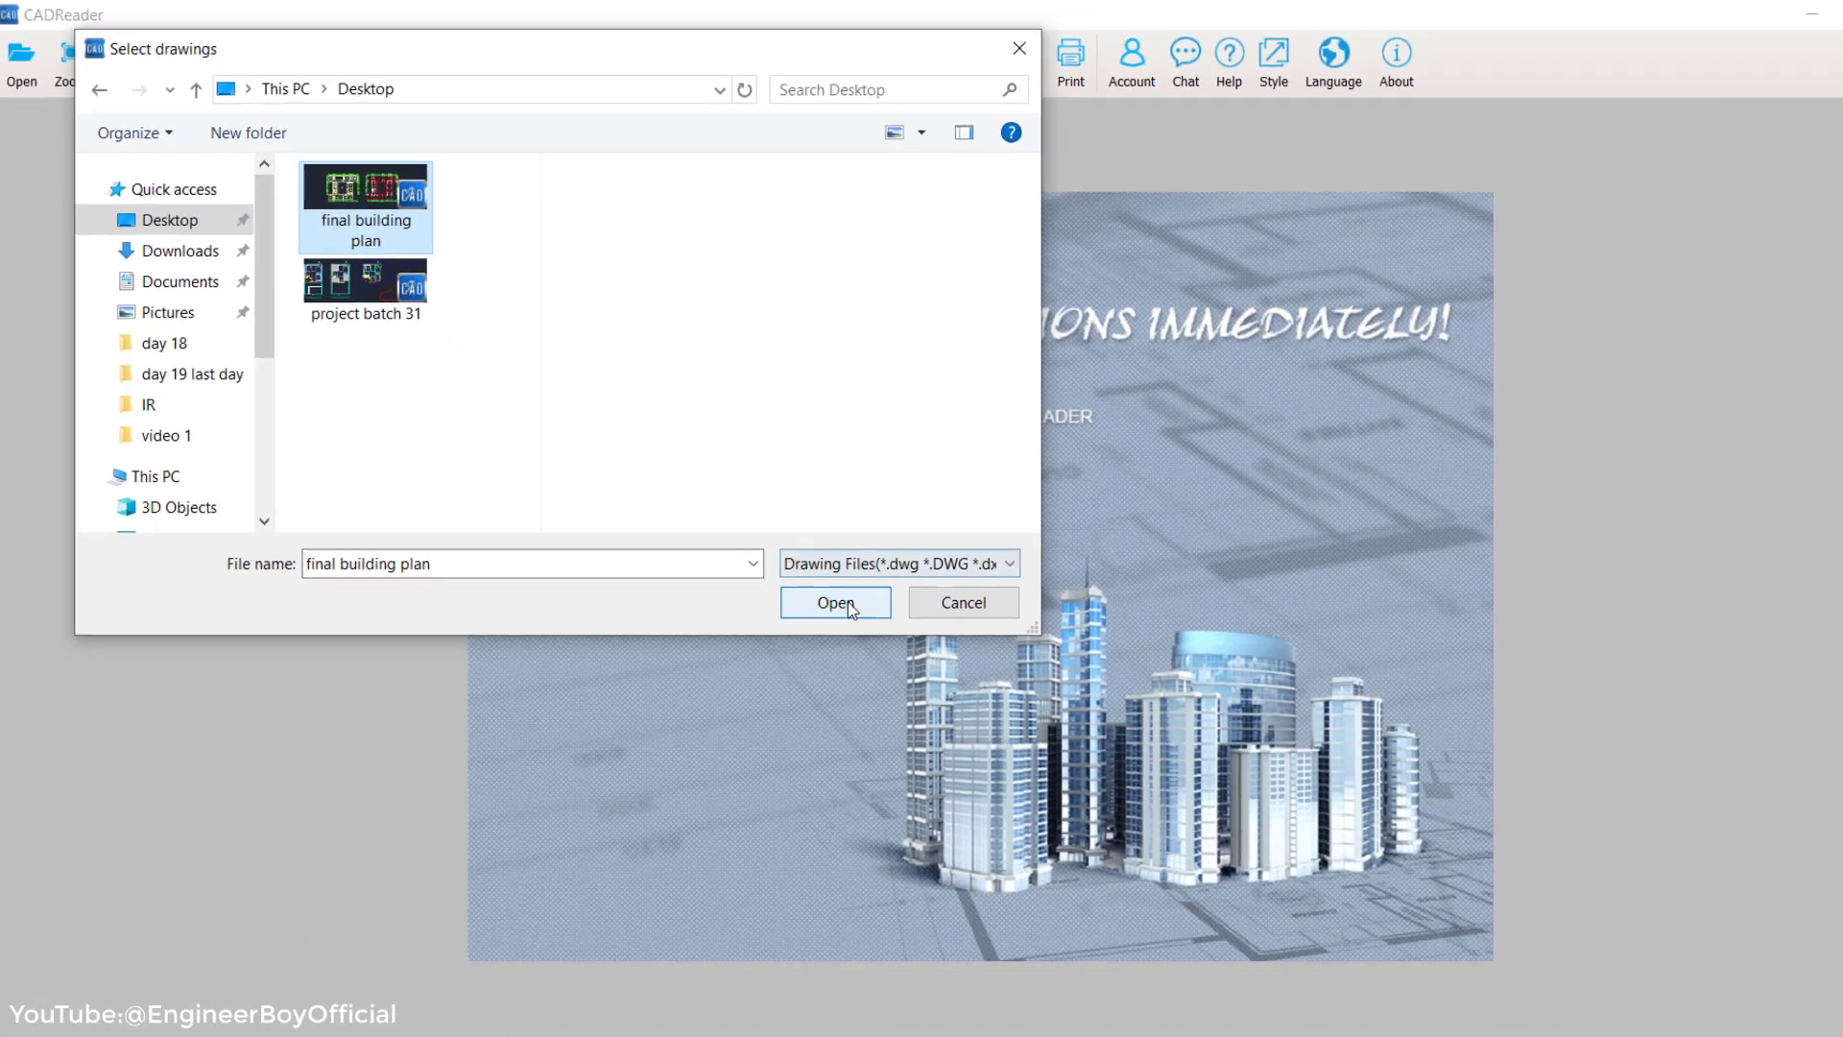
left_click(1261, 909)
- Inspect the column layout plan around grids 1, 2 and 5, and bring up the measurement tools beside it
scroll(987, 472, "up", 5)
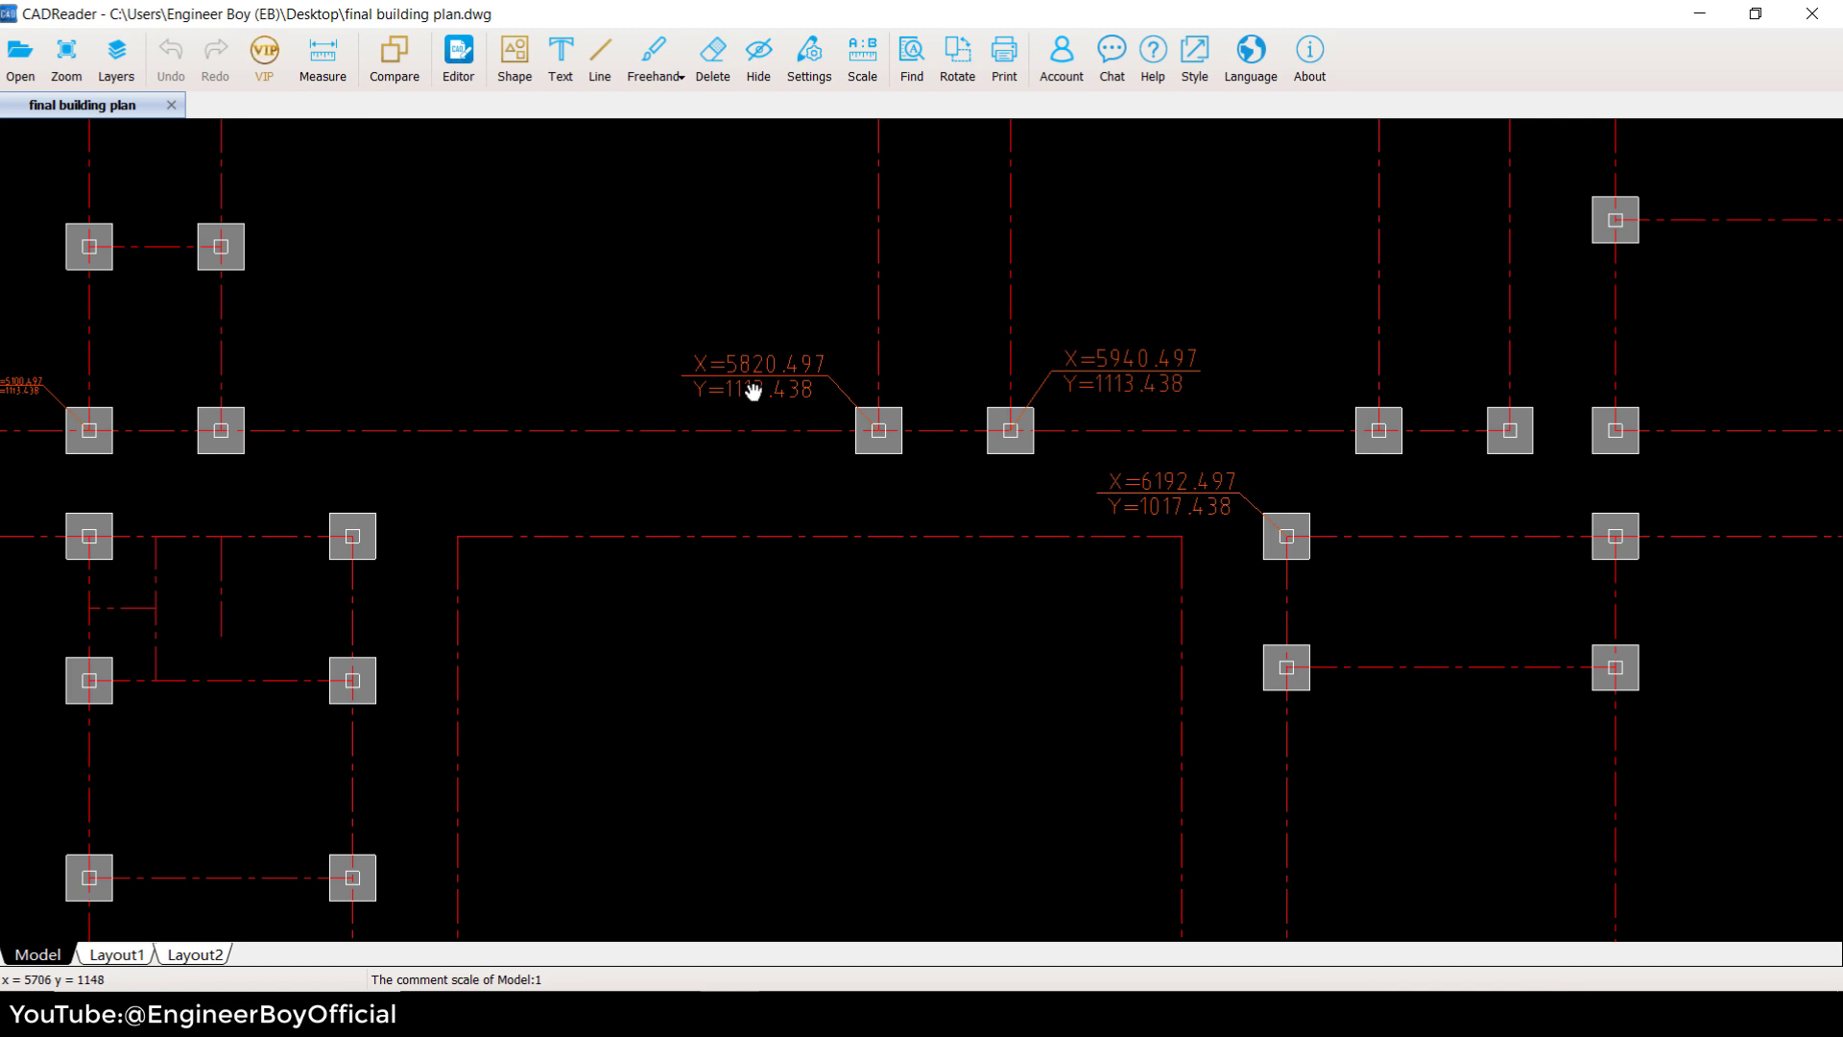
scroll(753, 396, "up", 2)
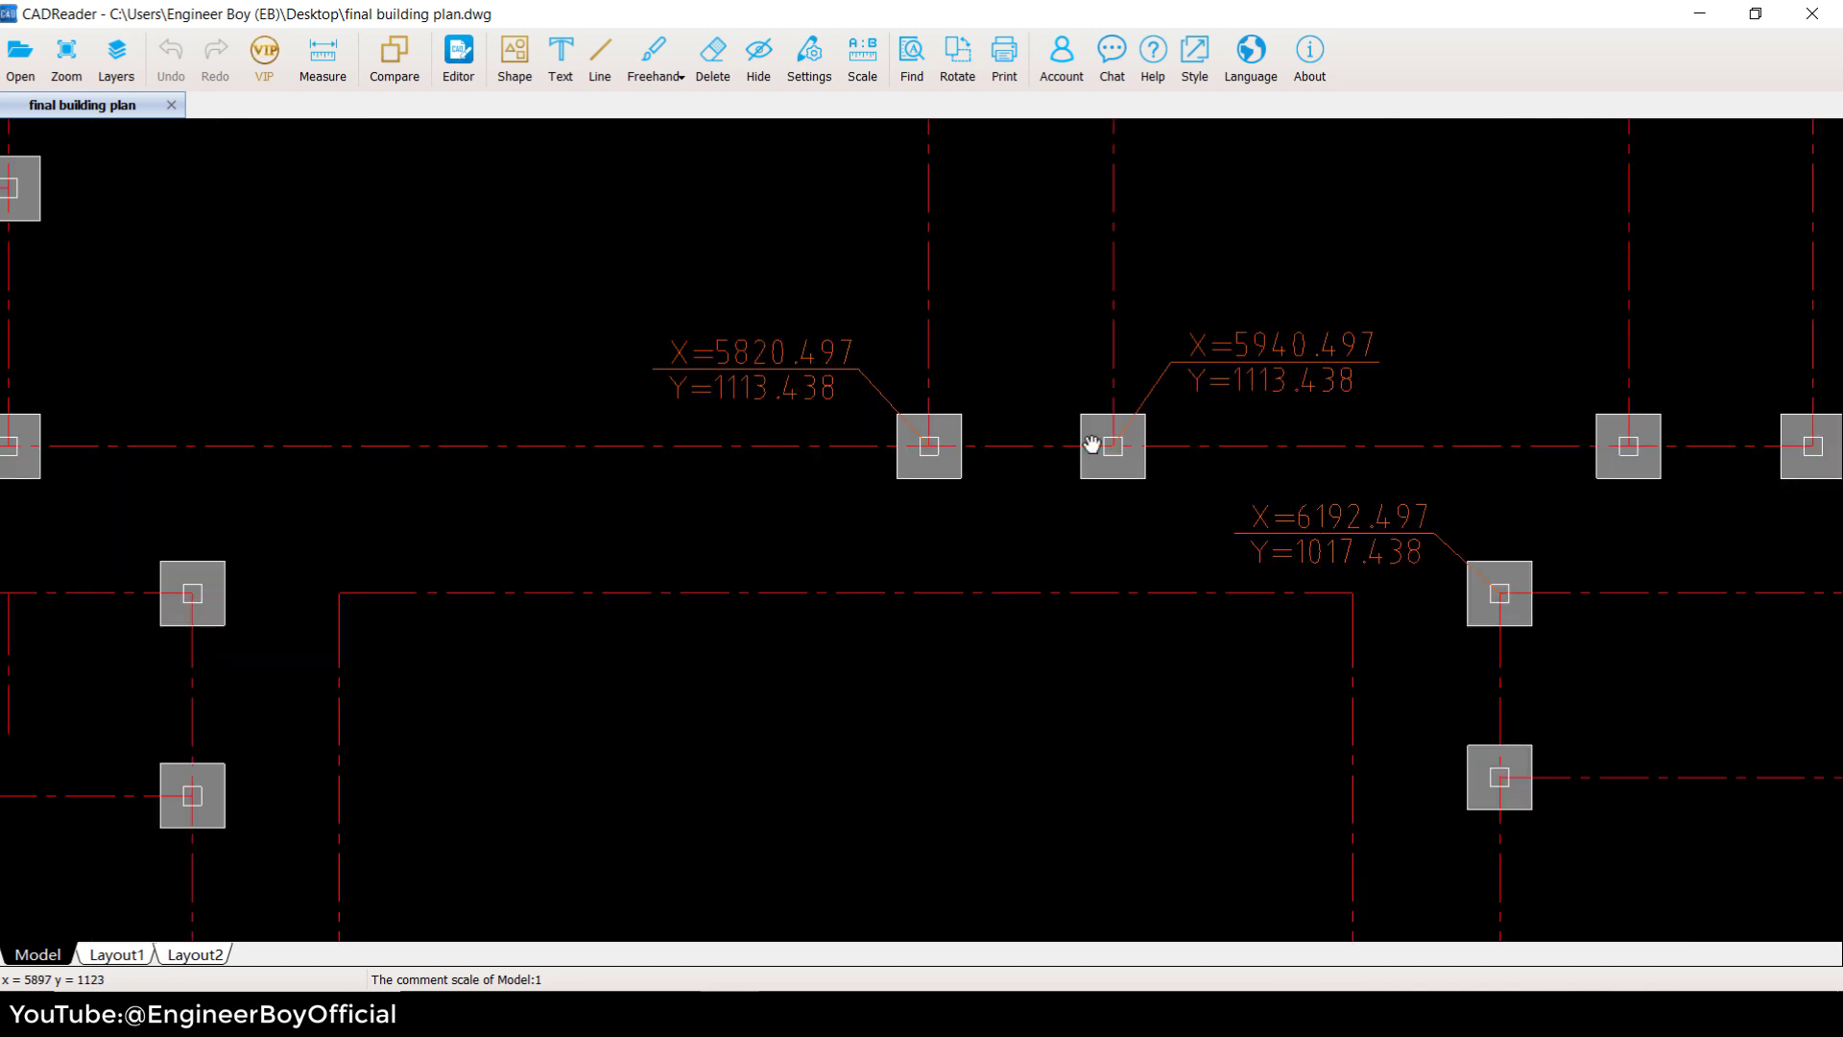
scroll(1057, 419, "down", 3)
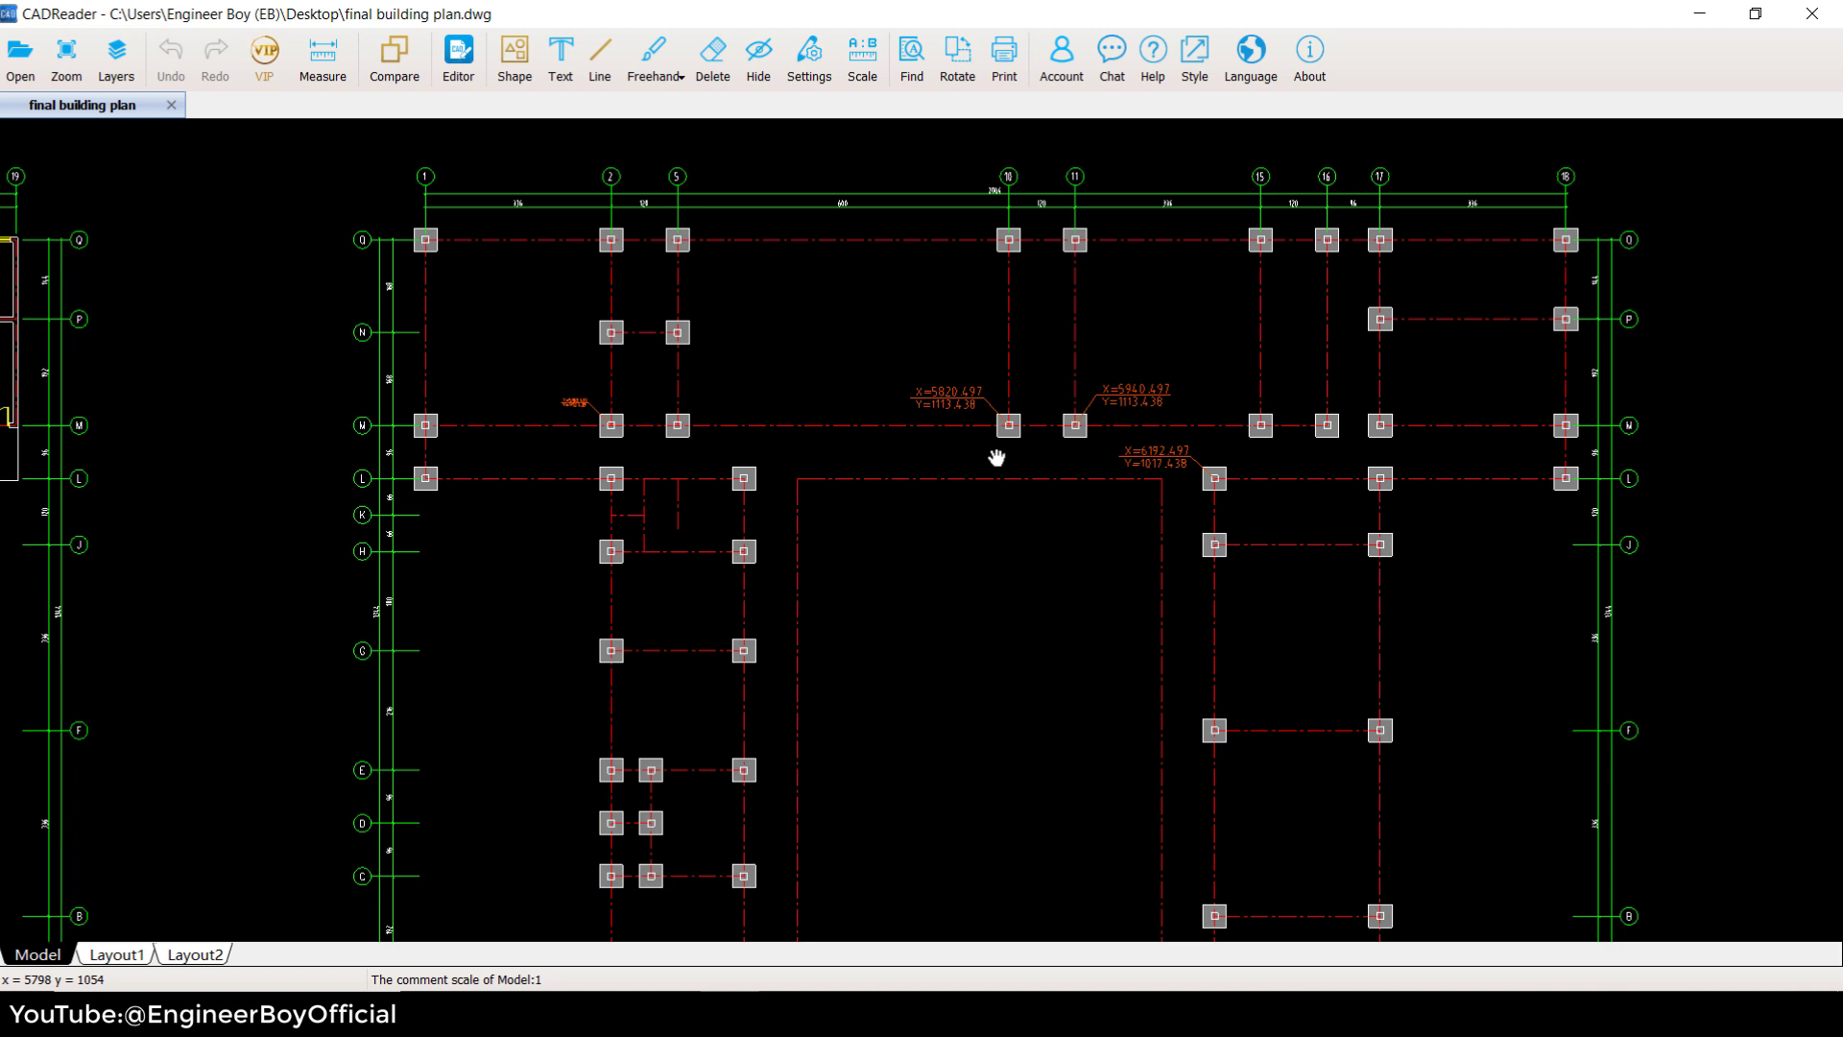
scroll(636, 323, "up", 1)
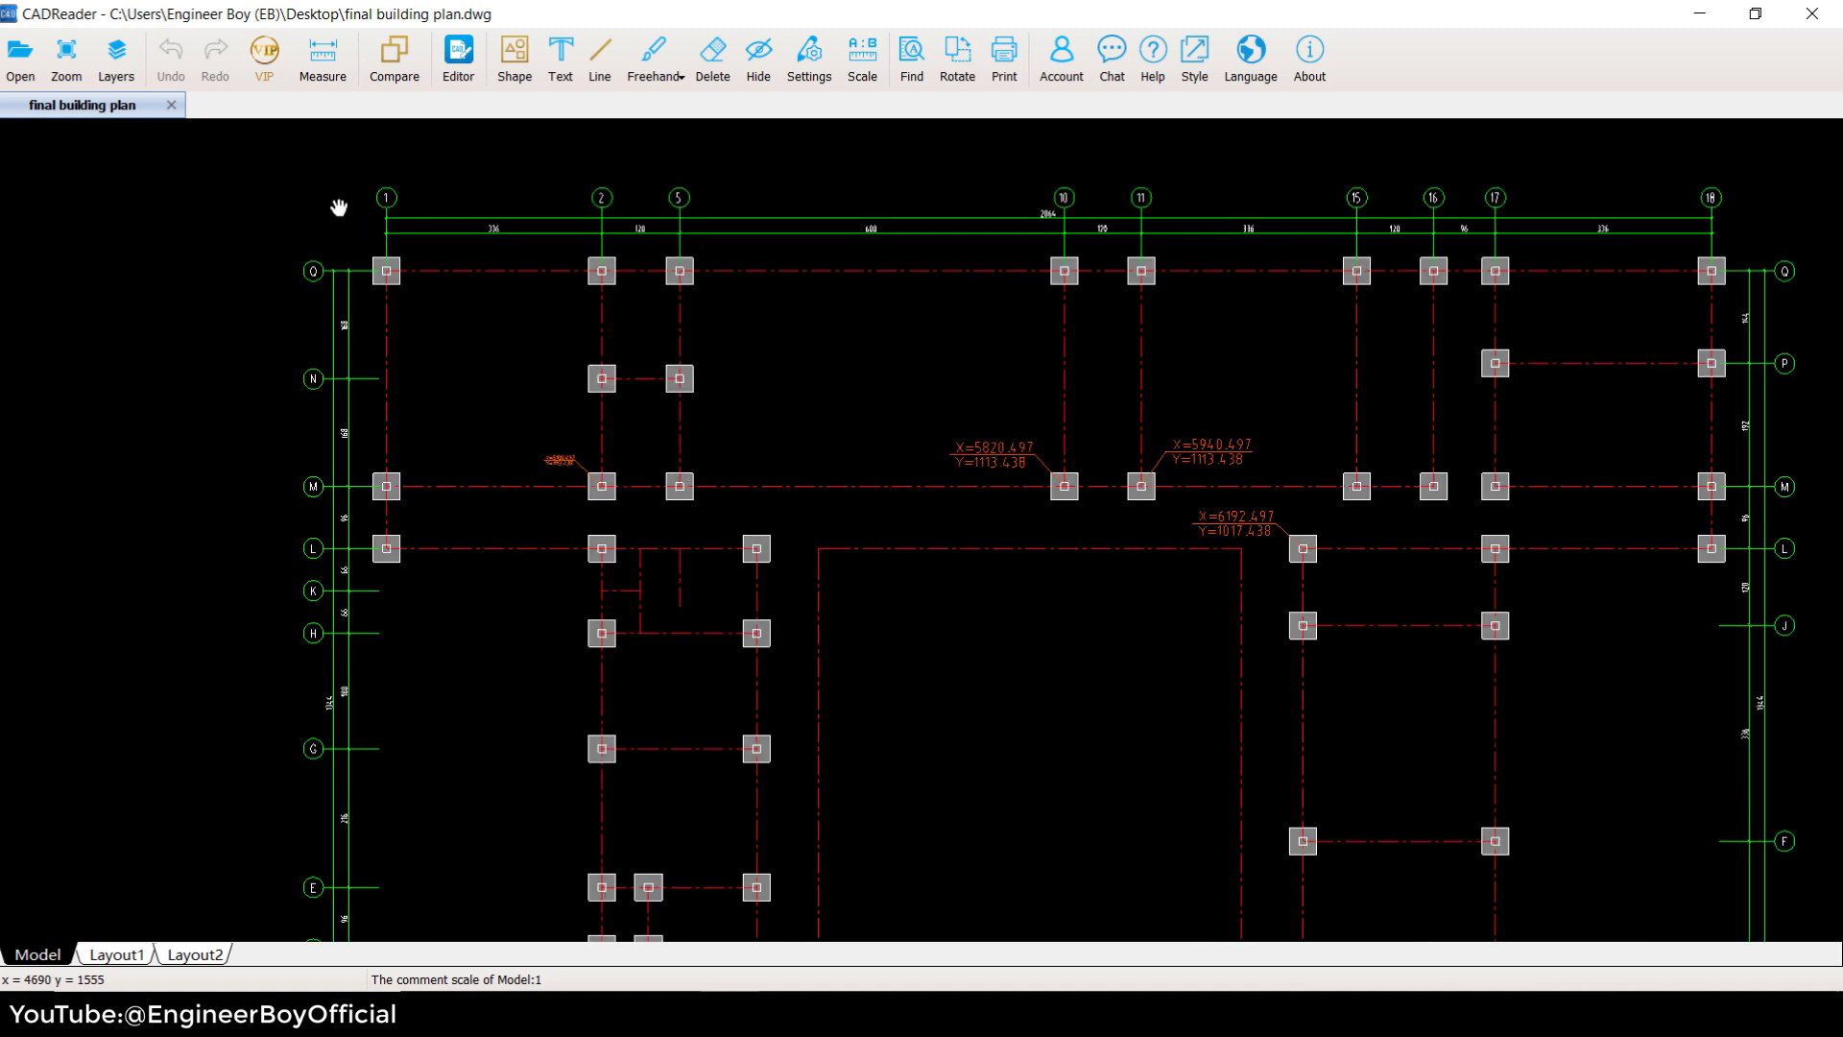
scroll(338, 211, "up", 3)
scroll(373, 292, "up", 1)
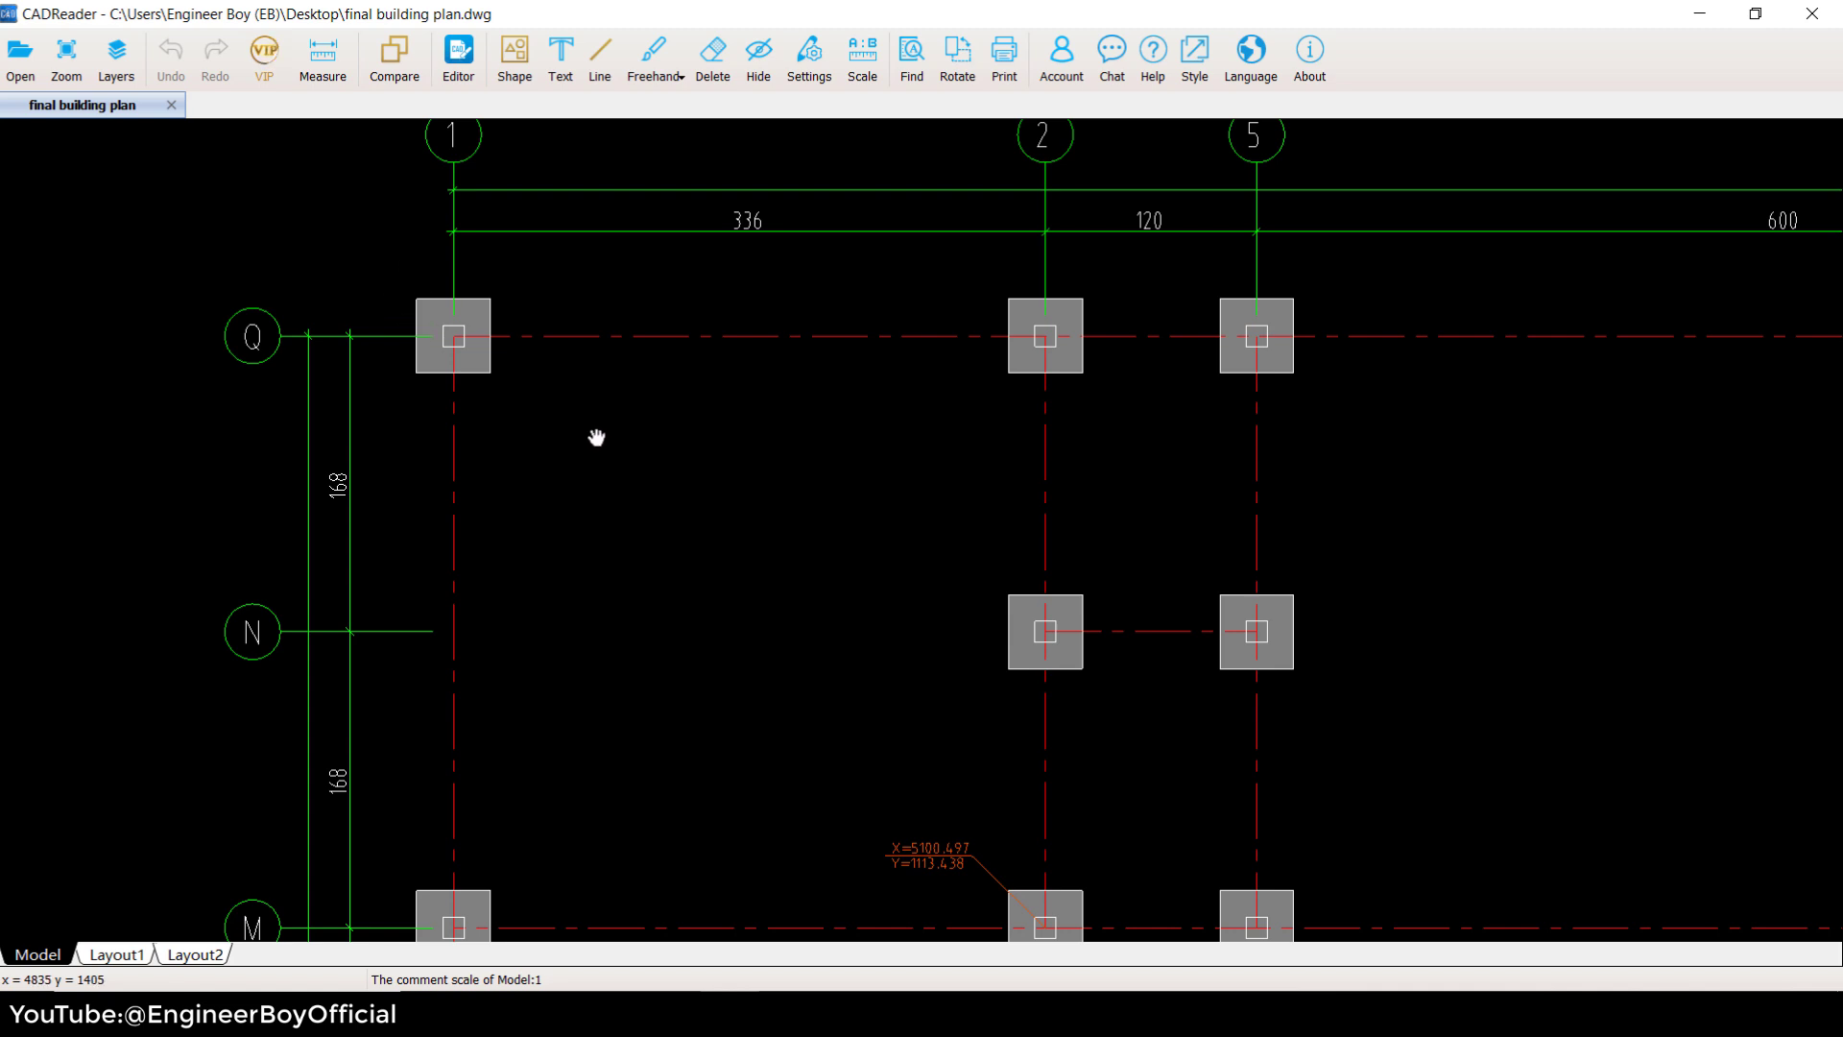
left_click(332, 75)
left_click_drag(76, 144, 199, 126)
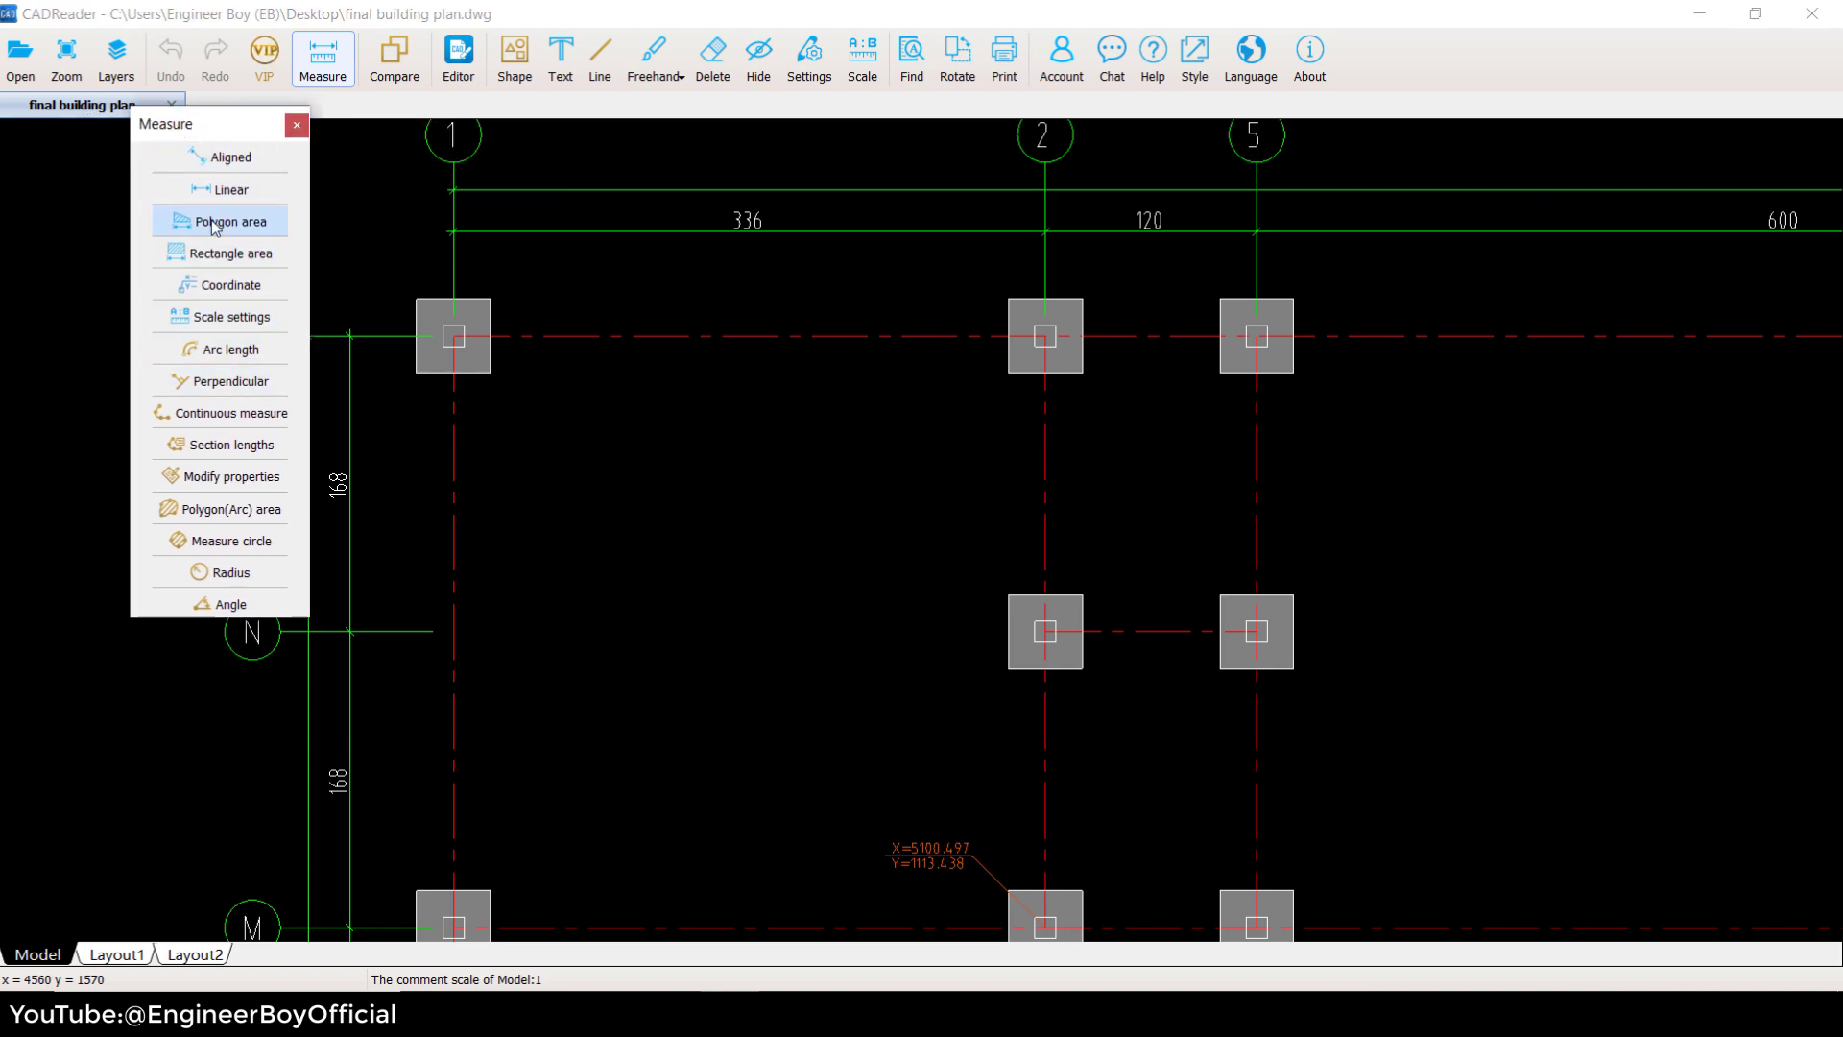
- Label the coordinates of the column centre at grid 2/Q in the WCS, with the text up and left of the column
scroll(601, 354, "up", 3)
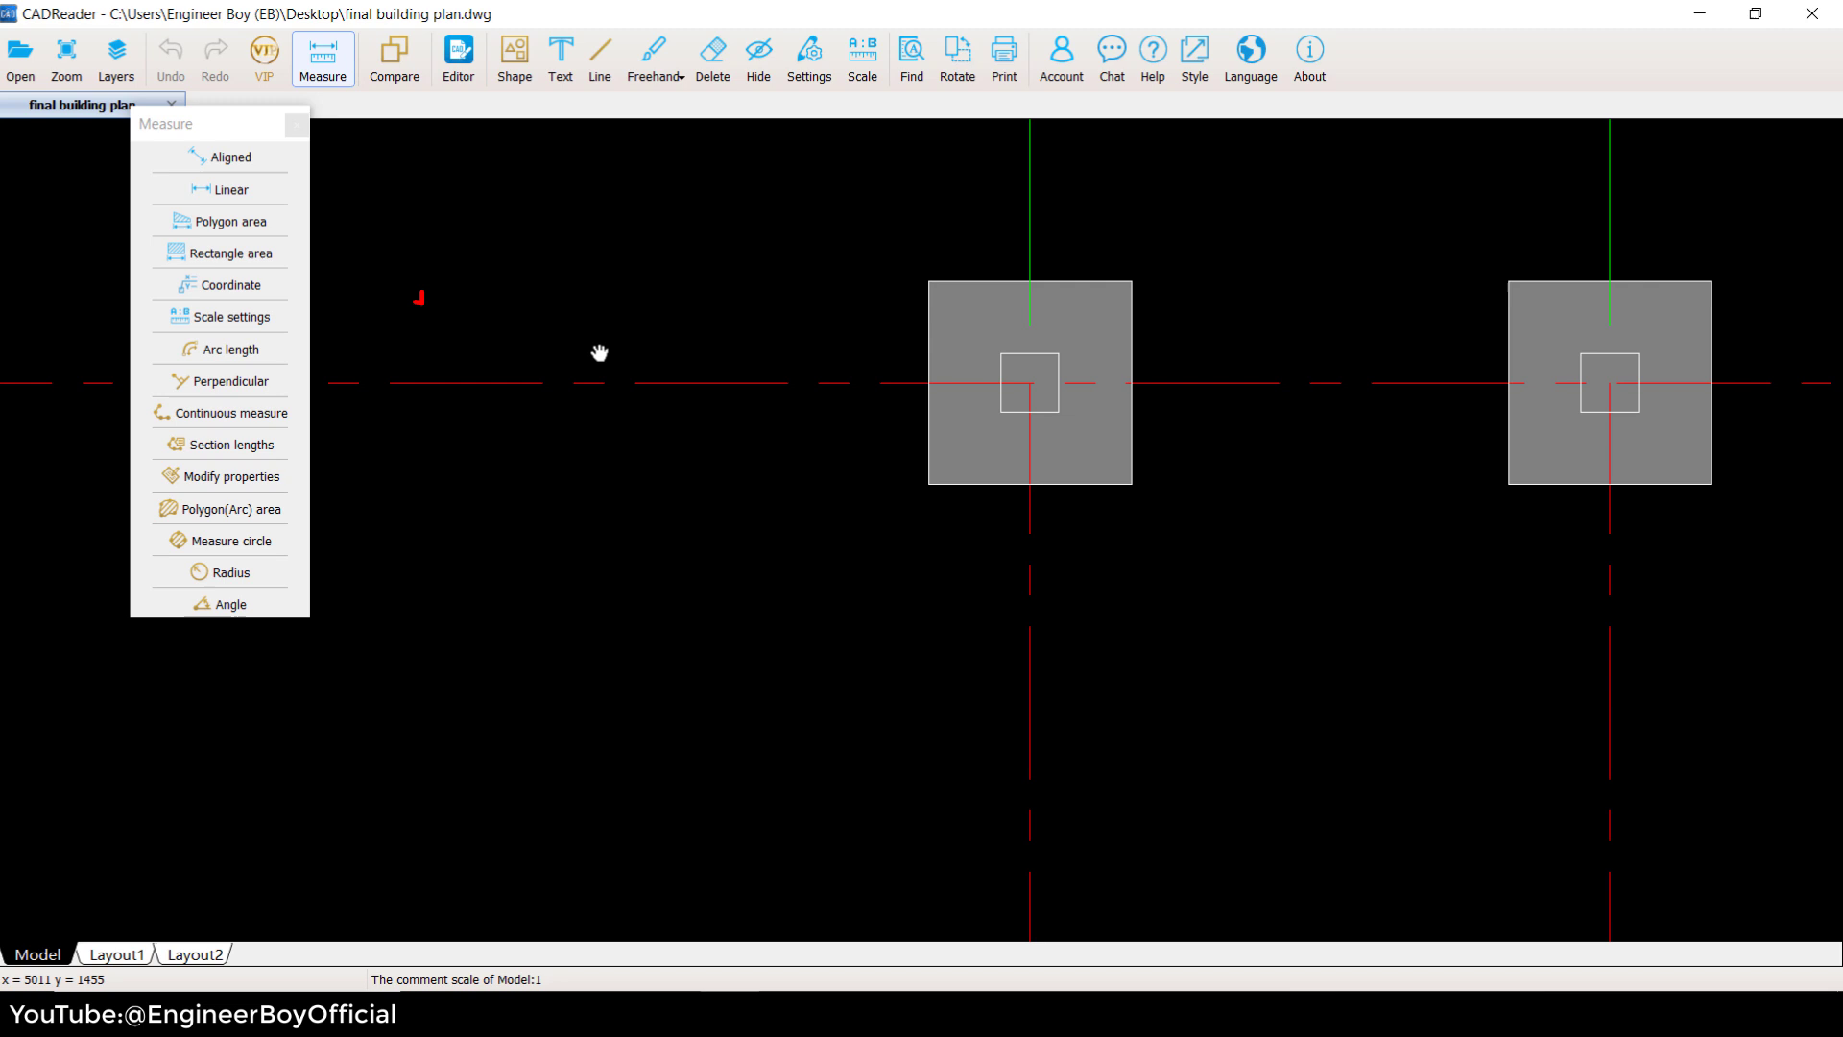
left_click(230, 285)
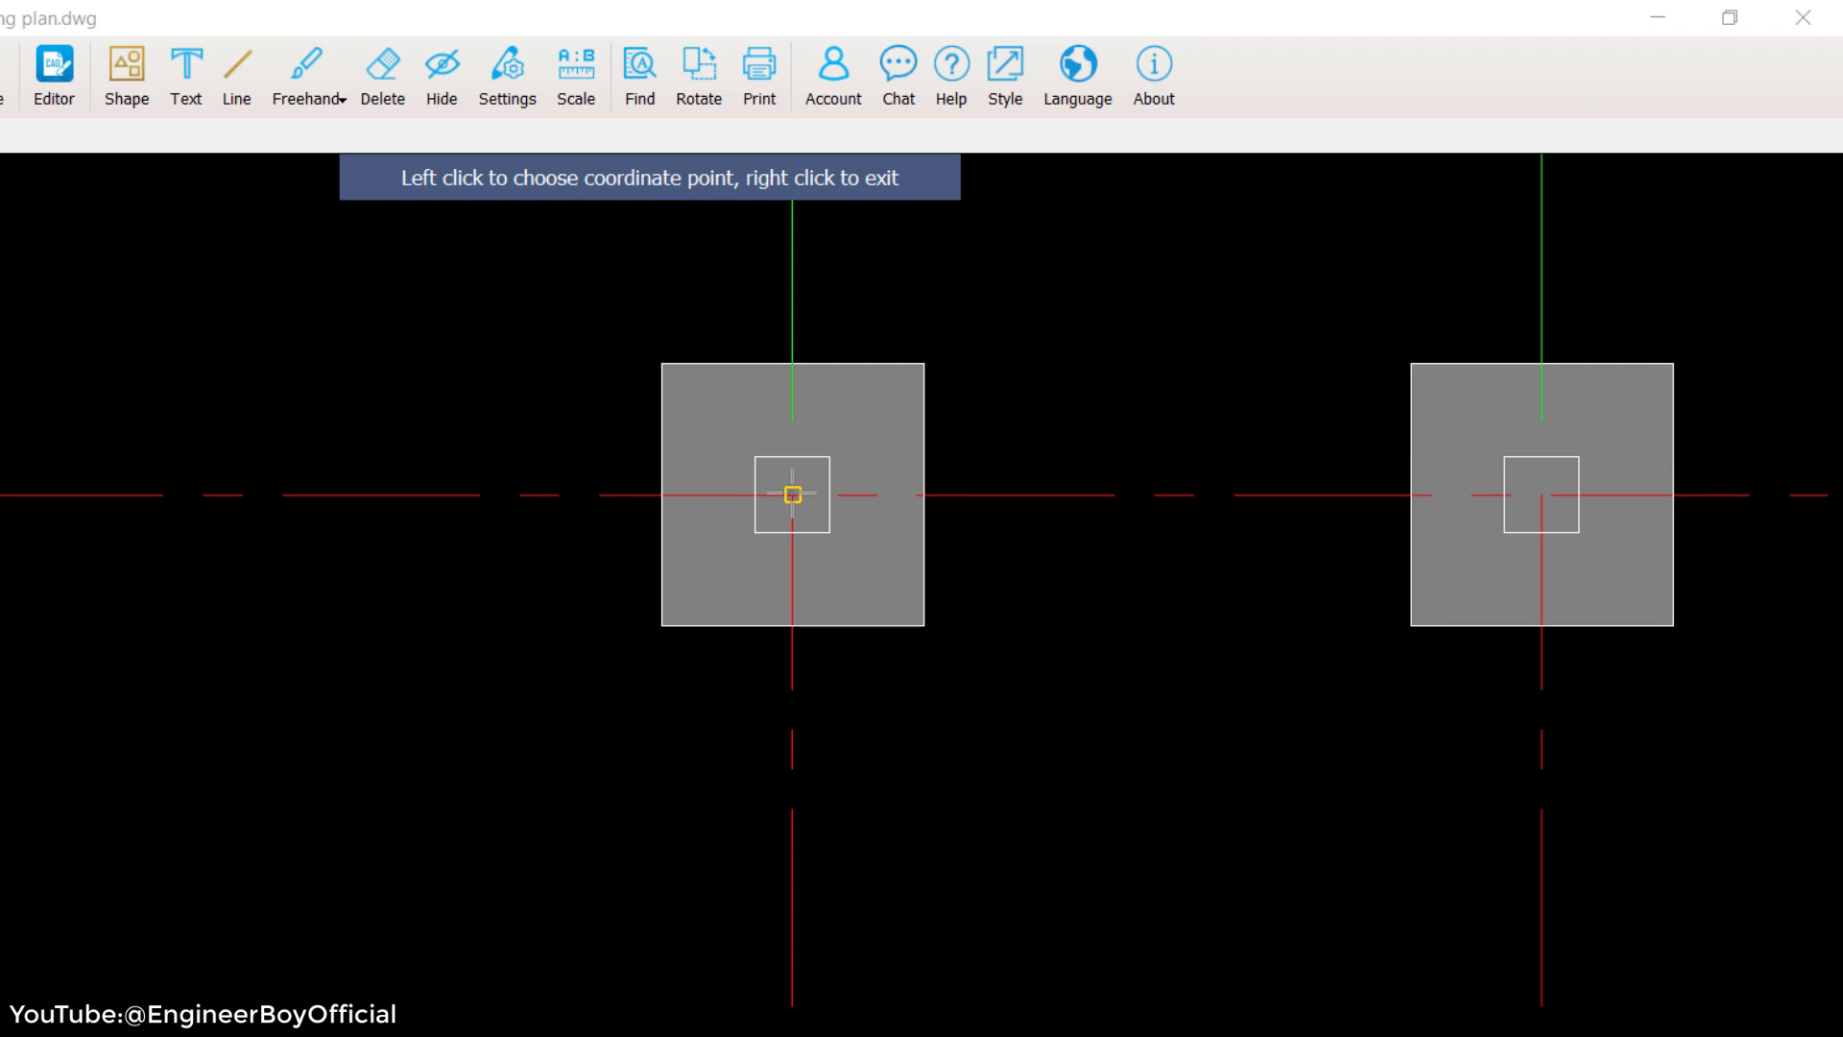
left_click(792, 495)
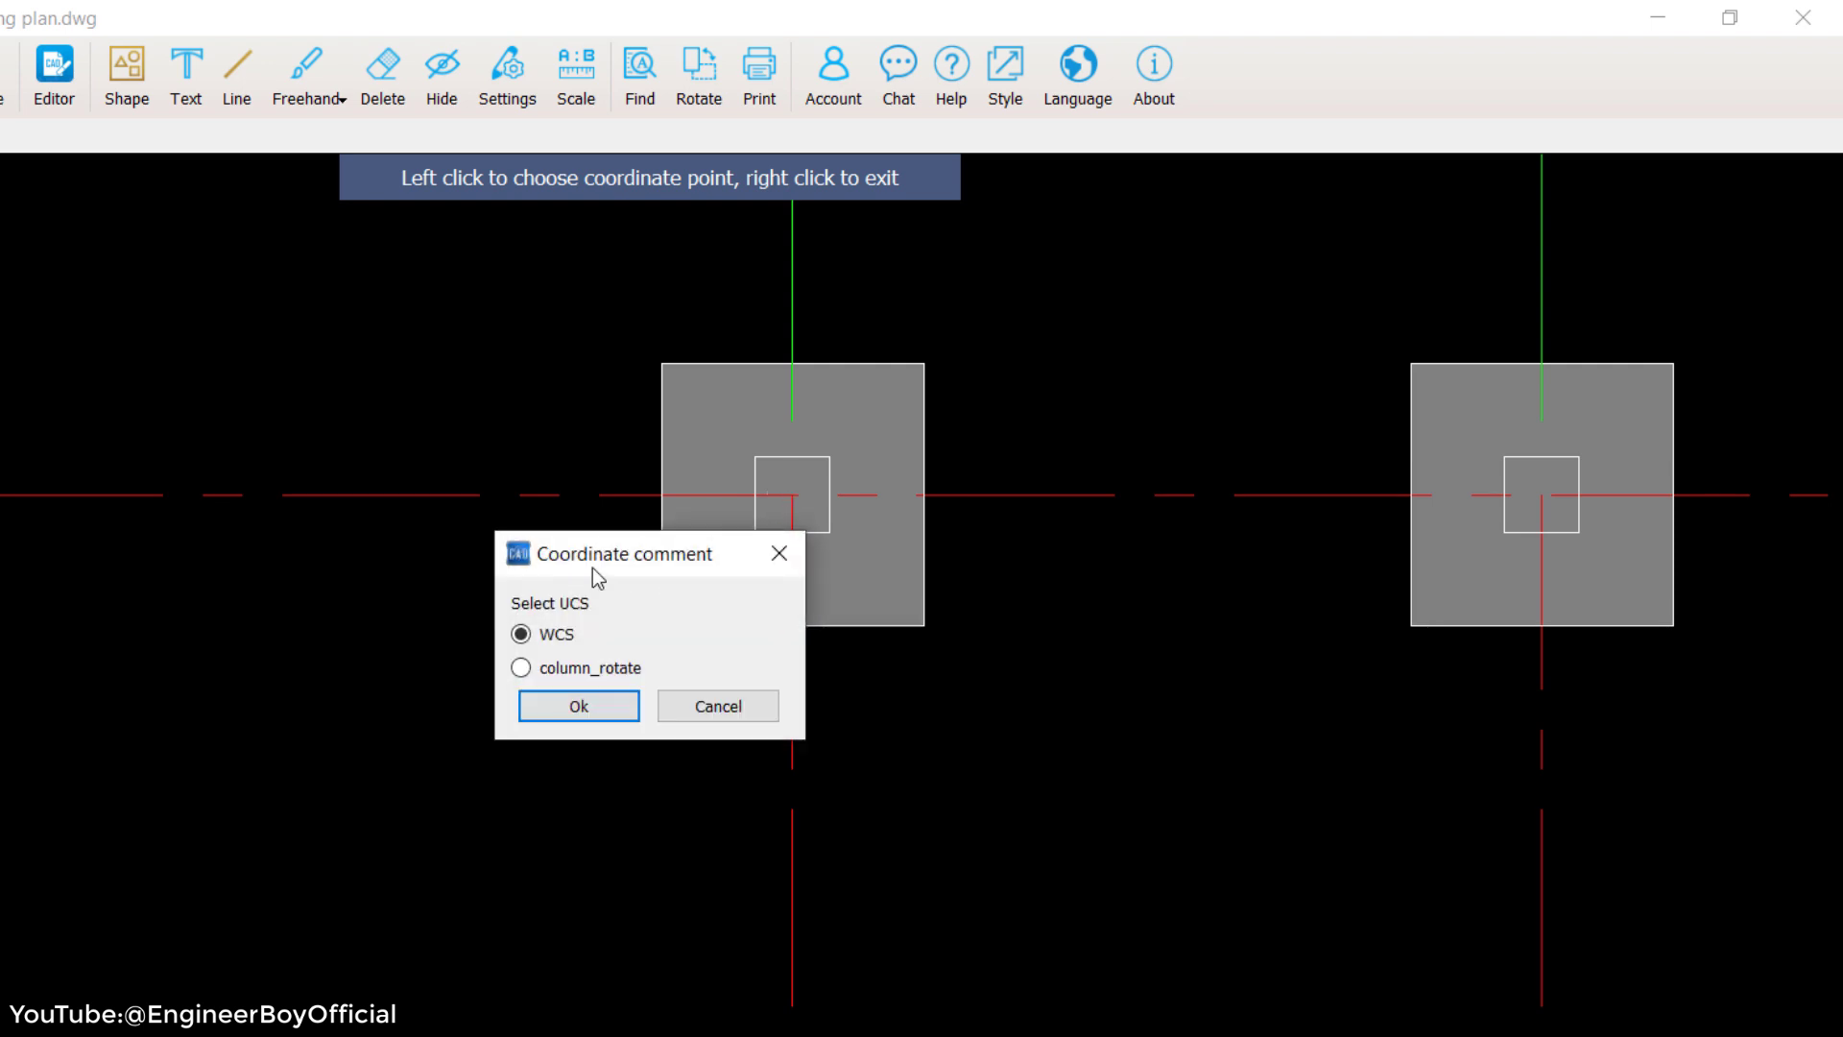
left_click_drag(592, 570, 401, 507)
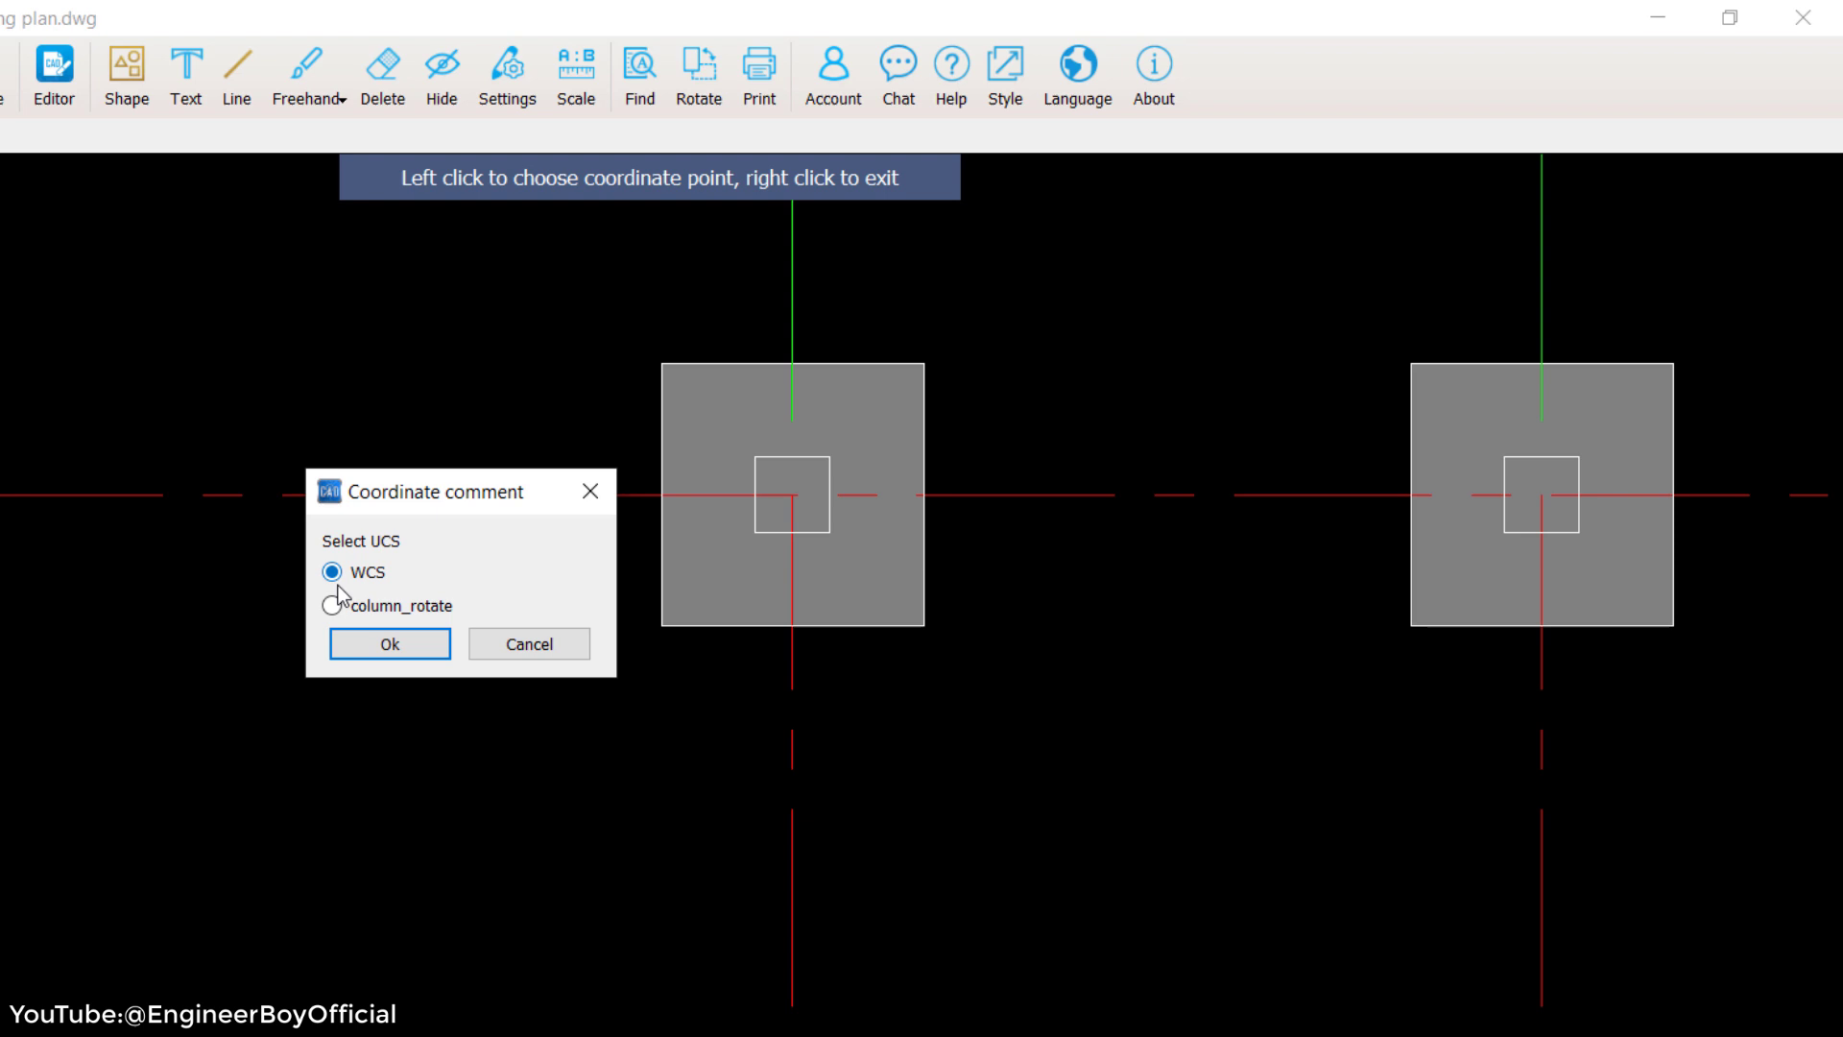
left_click(376, 643)
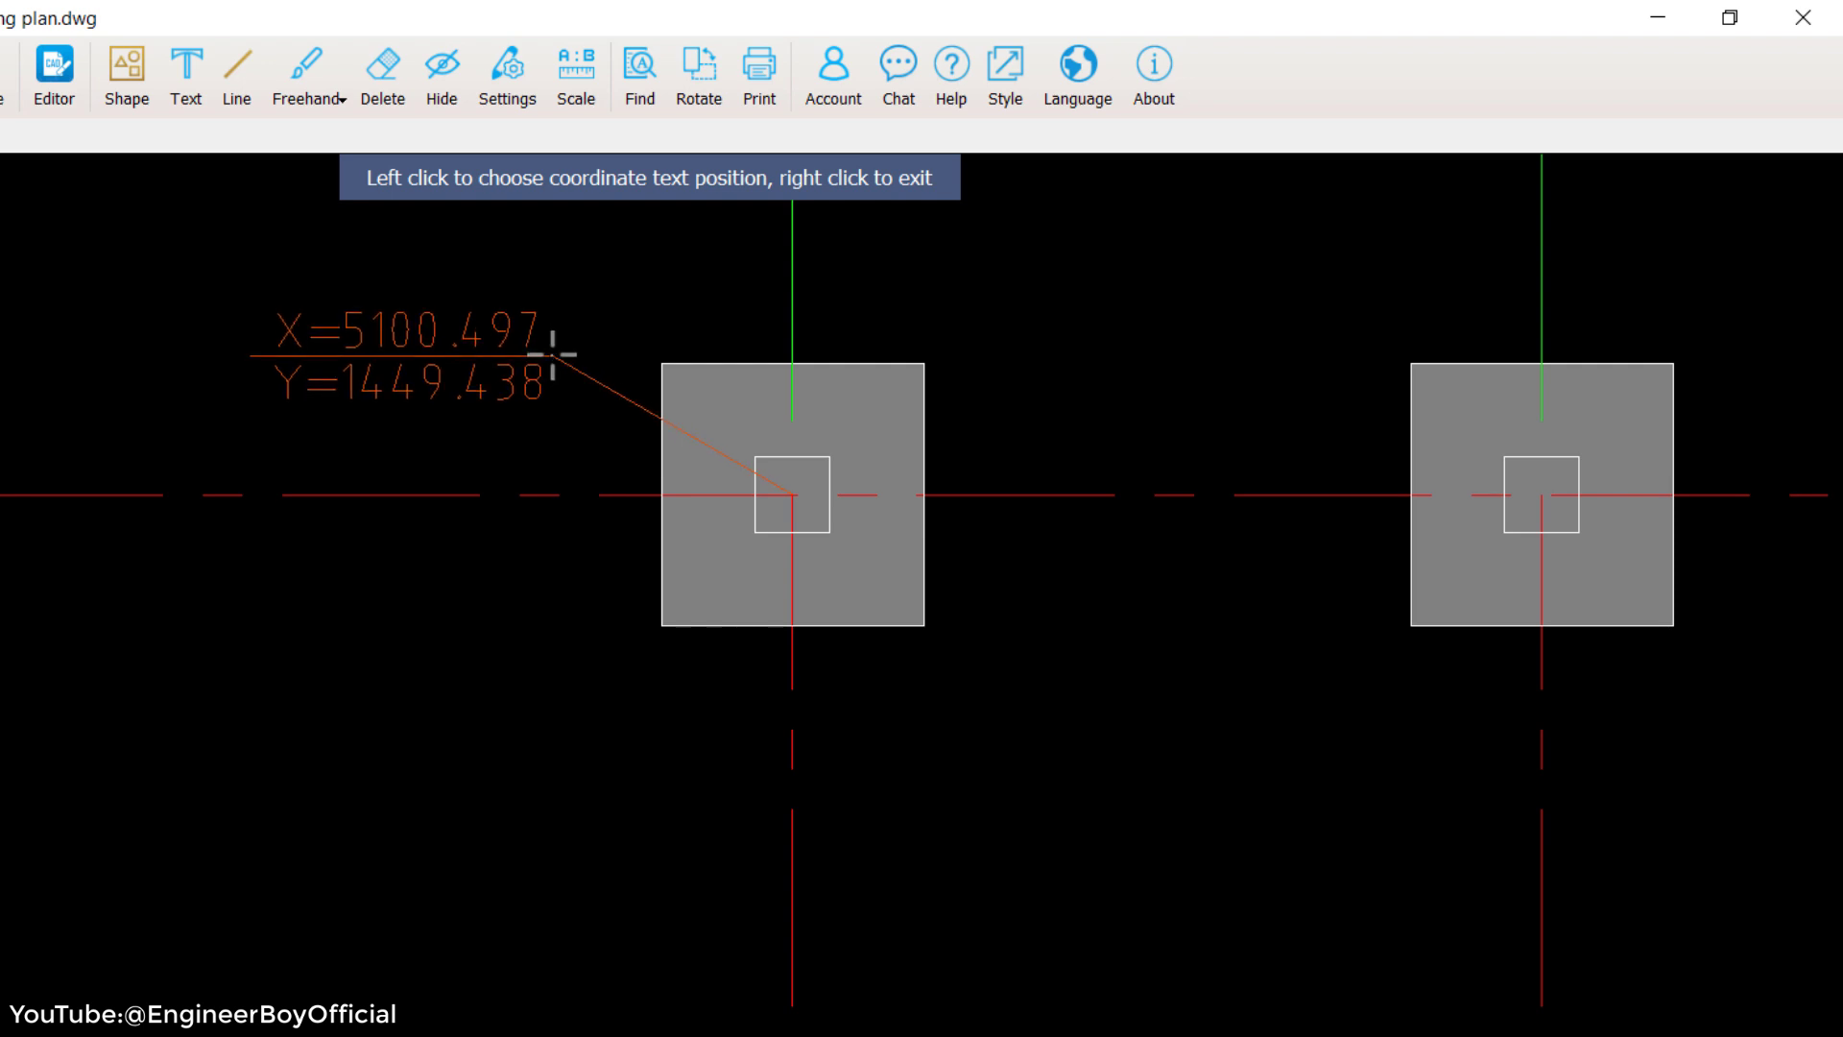
left_click(552, 355)
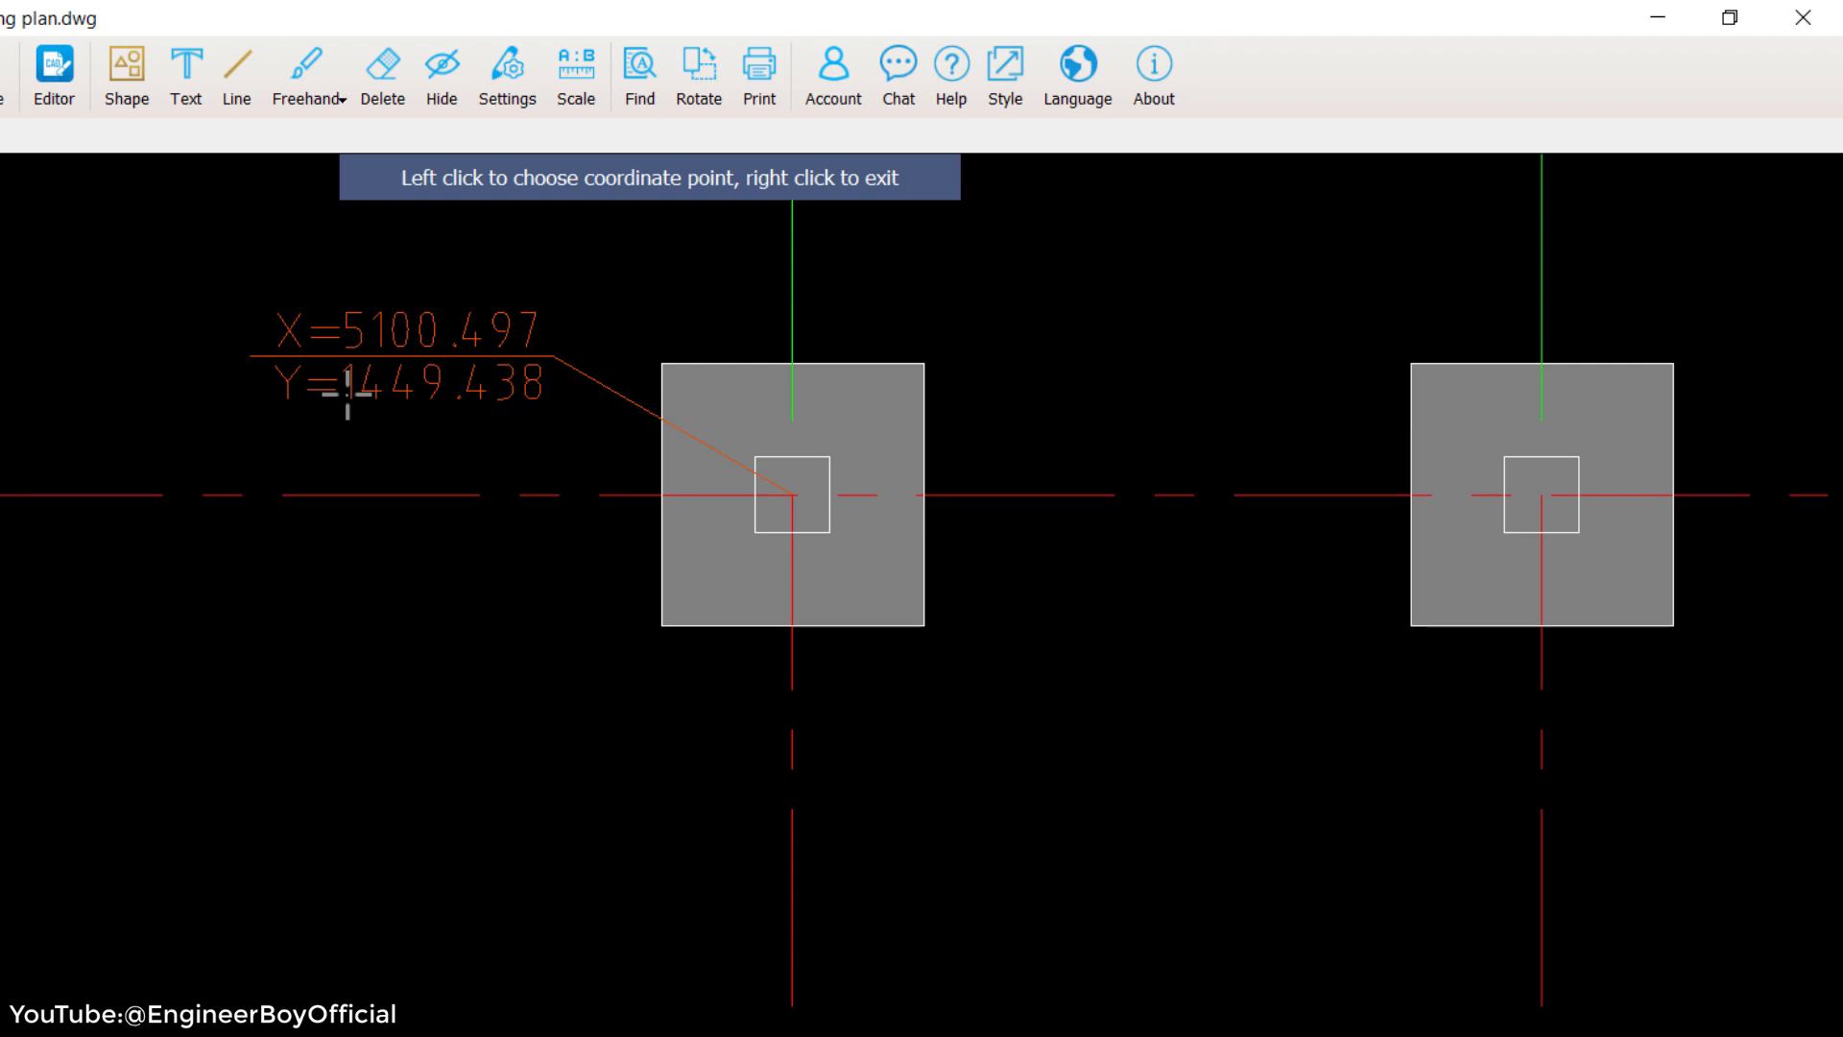
- Label the coordinates of the column centres at grids 5/Q, 2/N and 5/N
scroll(241, 435, "down", 2)
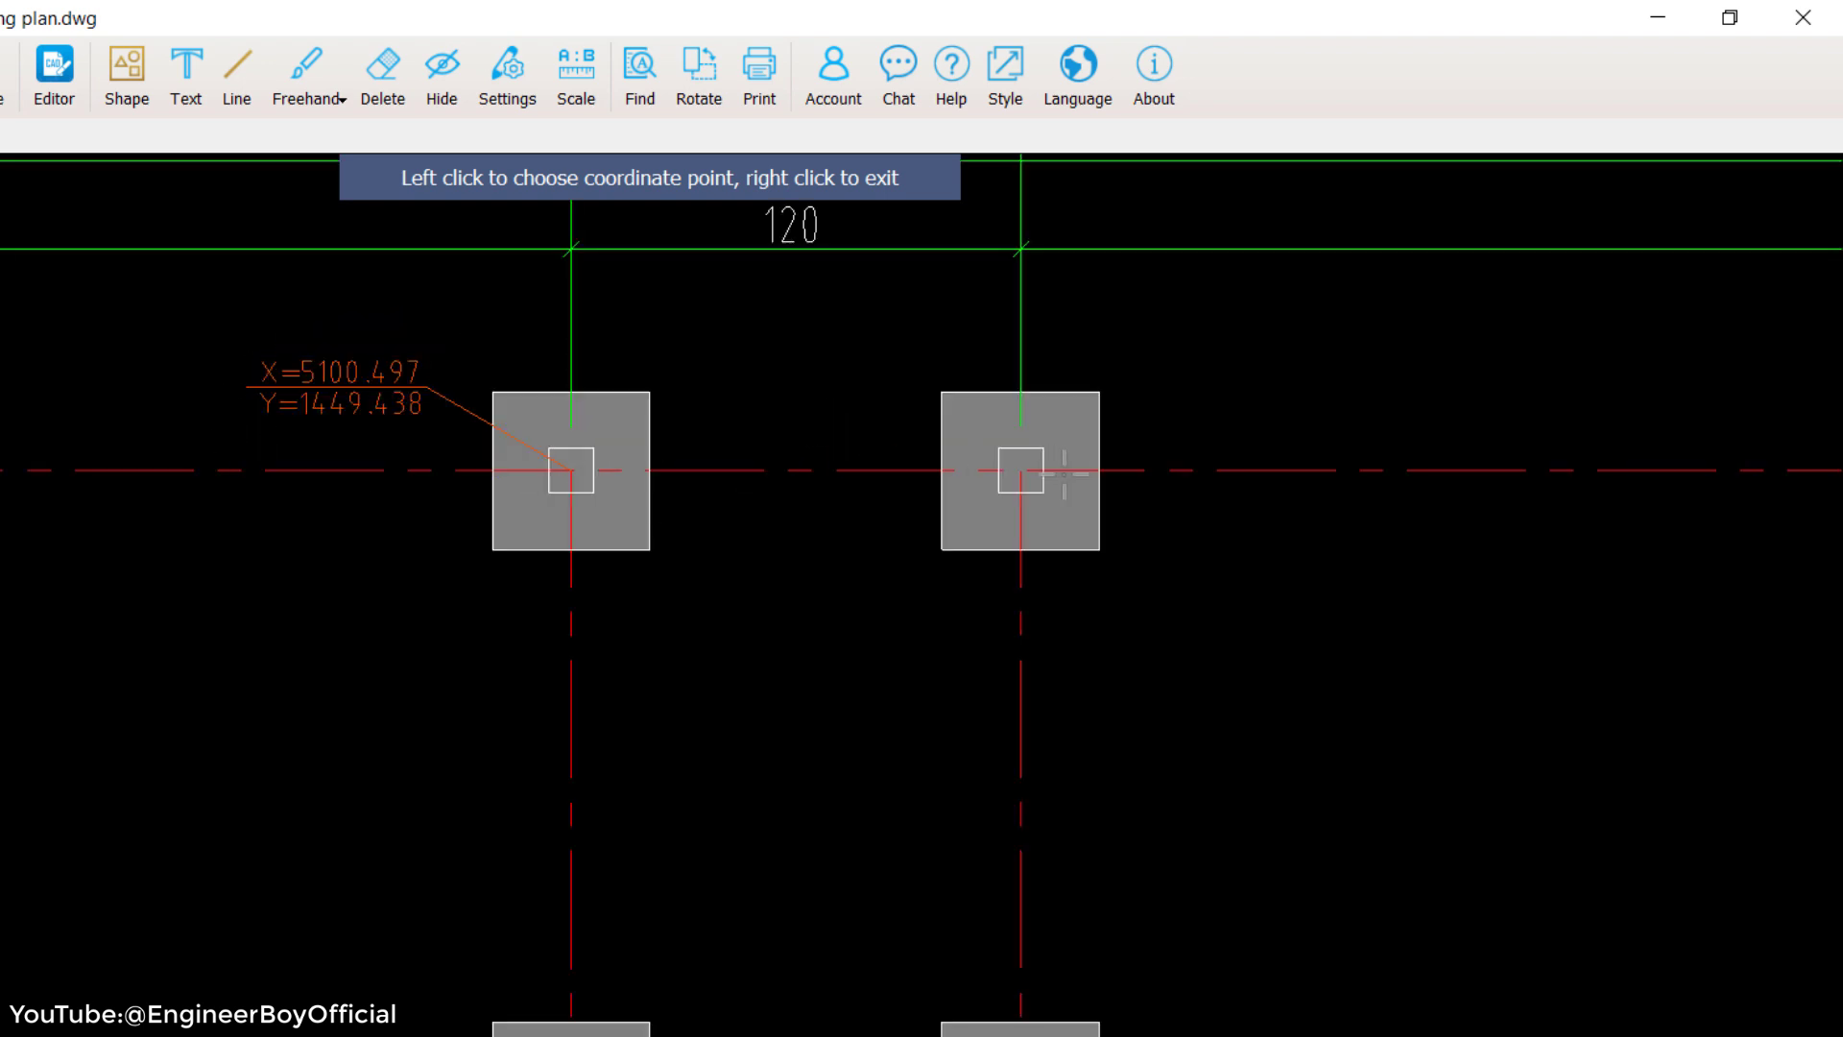
scroll(1021, 468, "up", 2)
left_click(1019, 468)
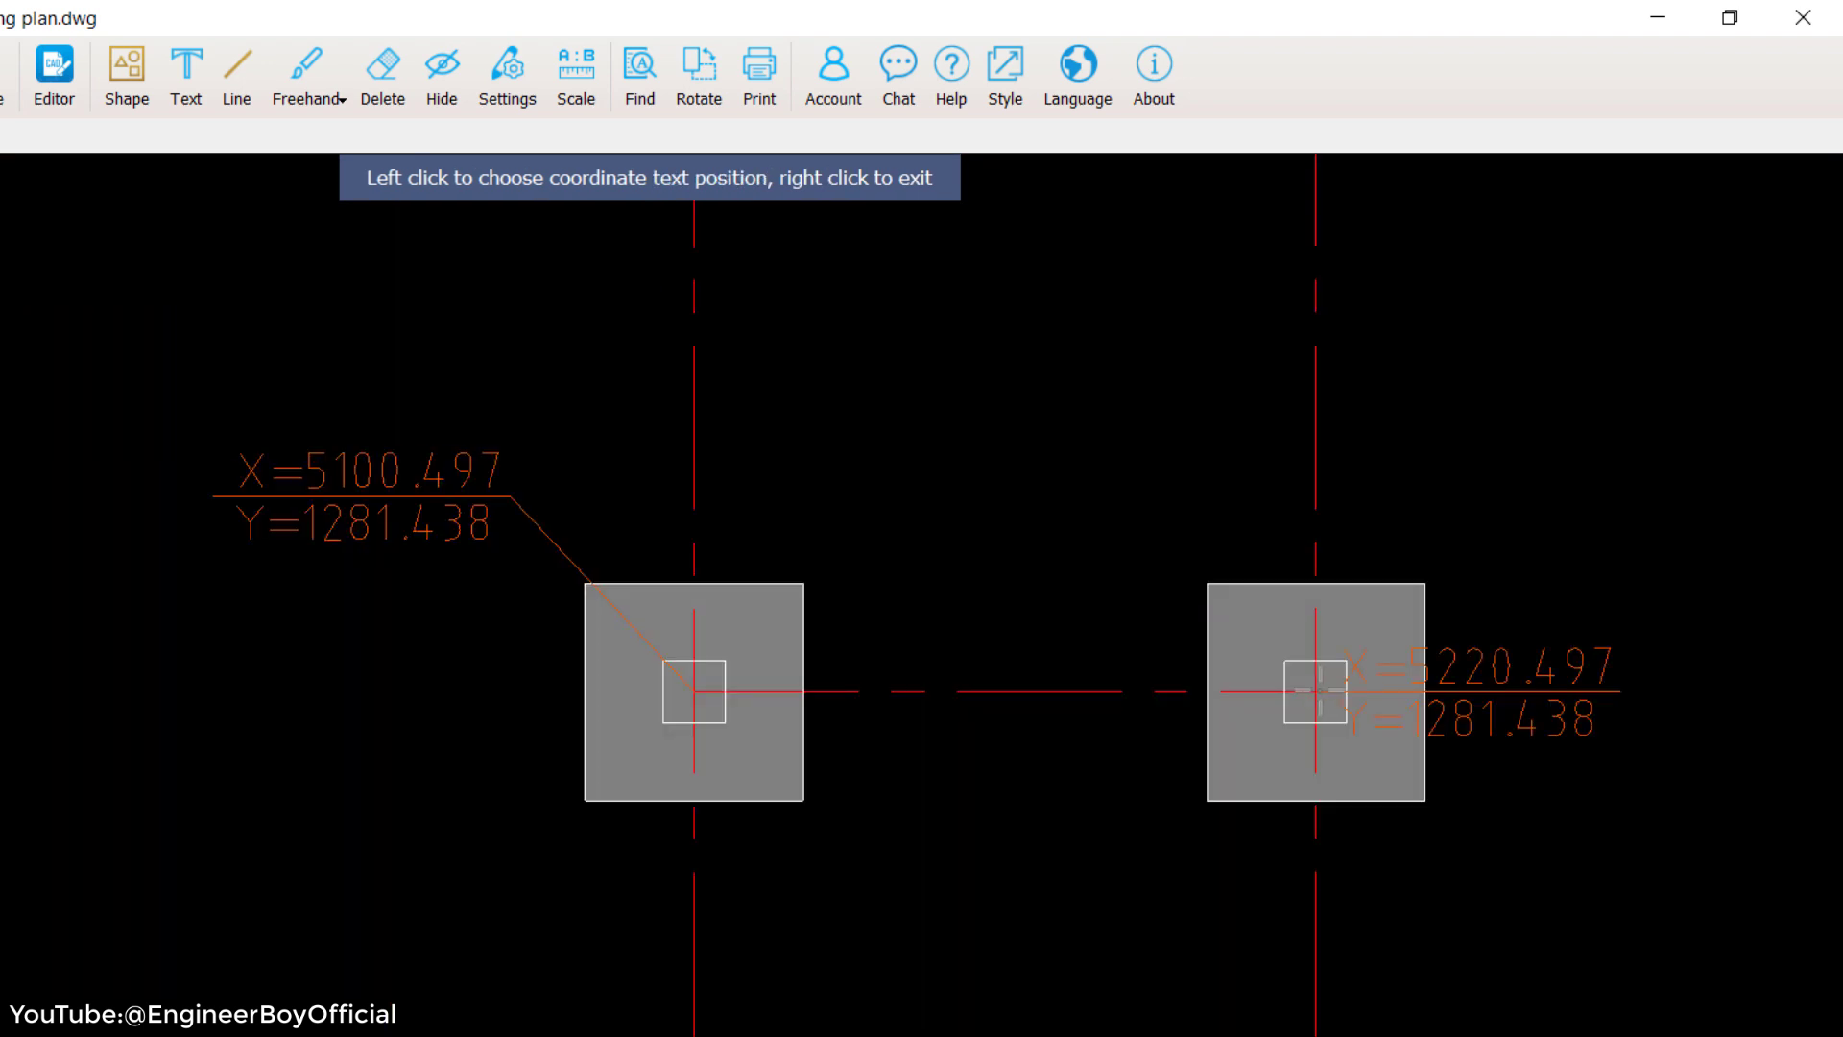
scroll(1154, 704, "down", 2)
left_click(1323, 633)
- Label the coordinates of the corner column centre at grid 1/Q twice, once below and once above the column
scroll(363, 427, "up", 3)
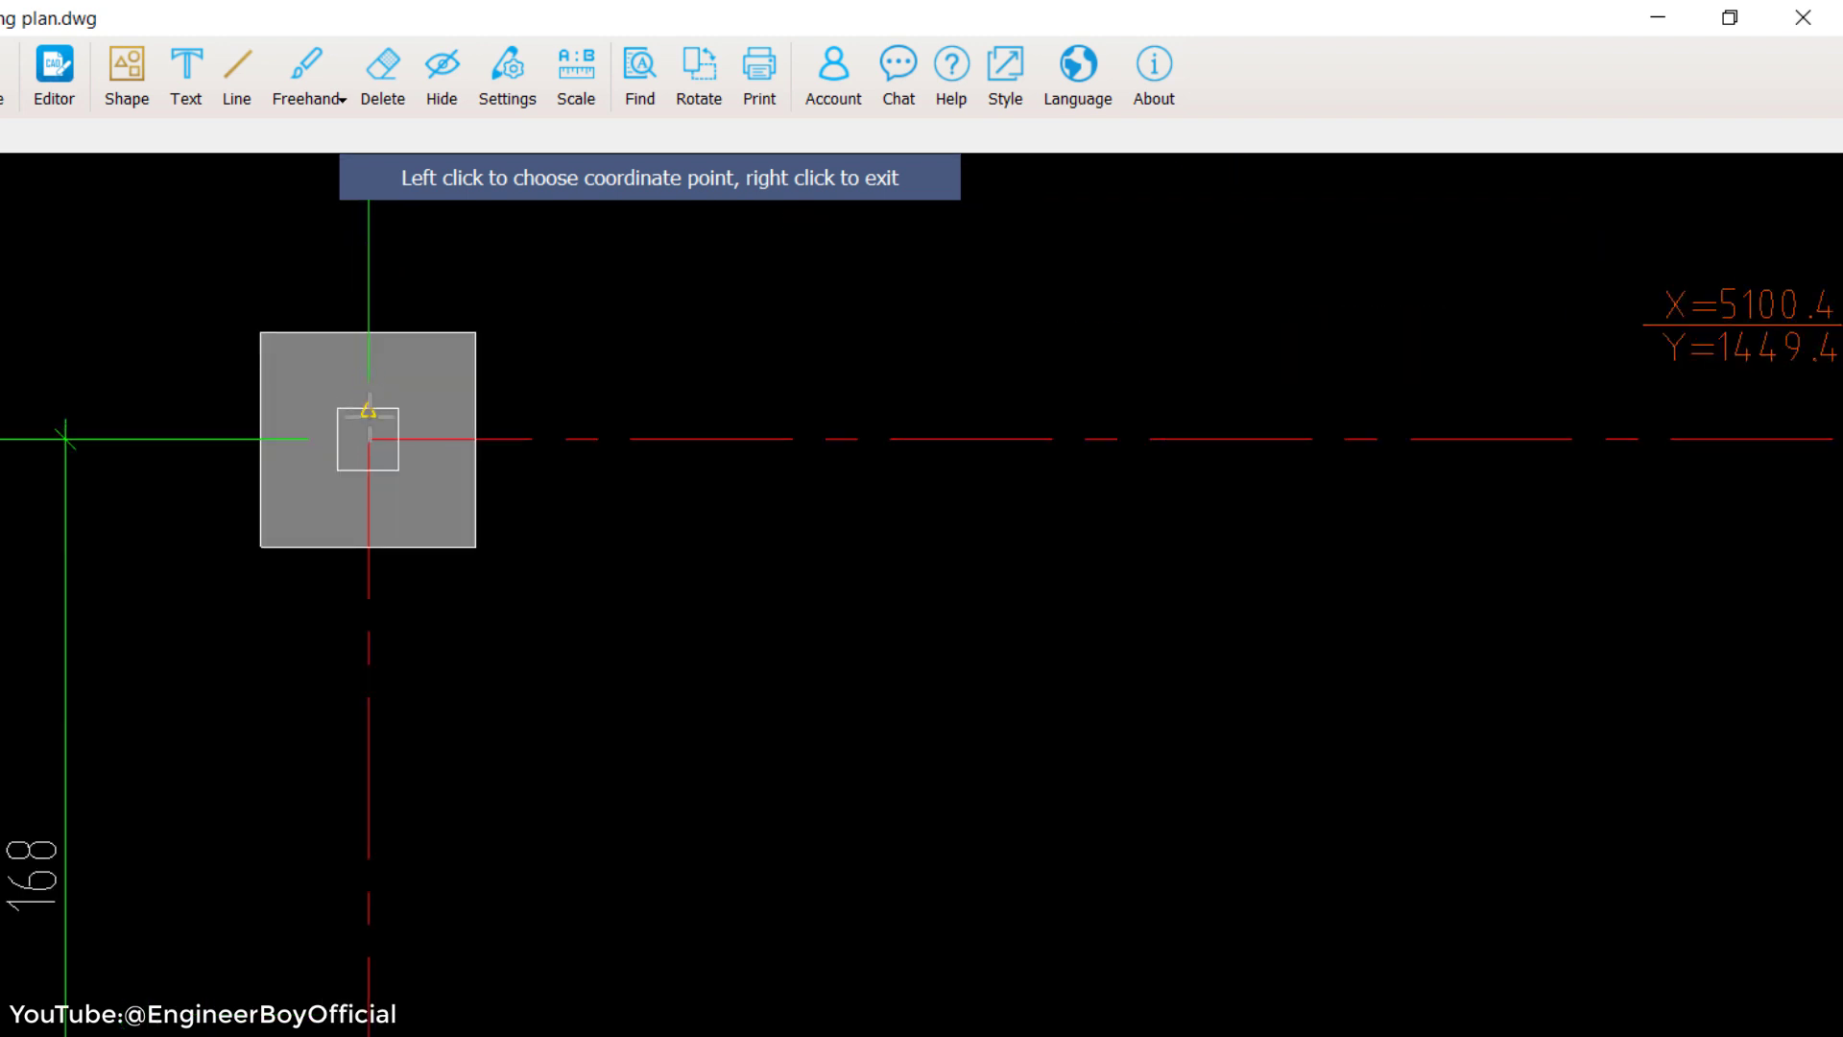
left_click(368, 440)
left_click(605, 583)
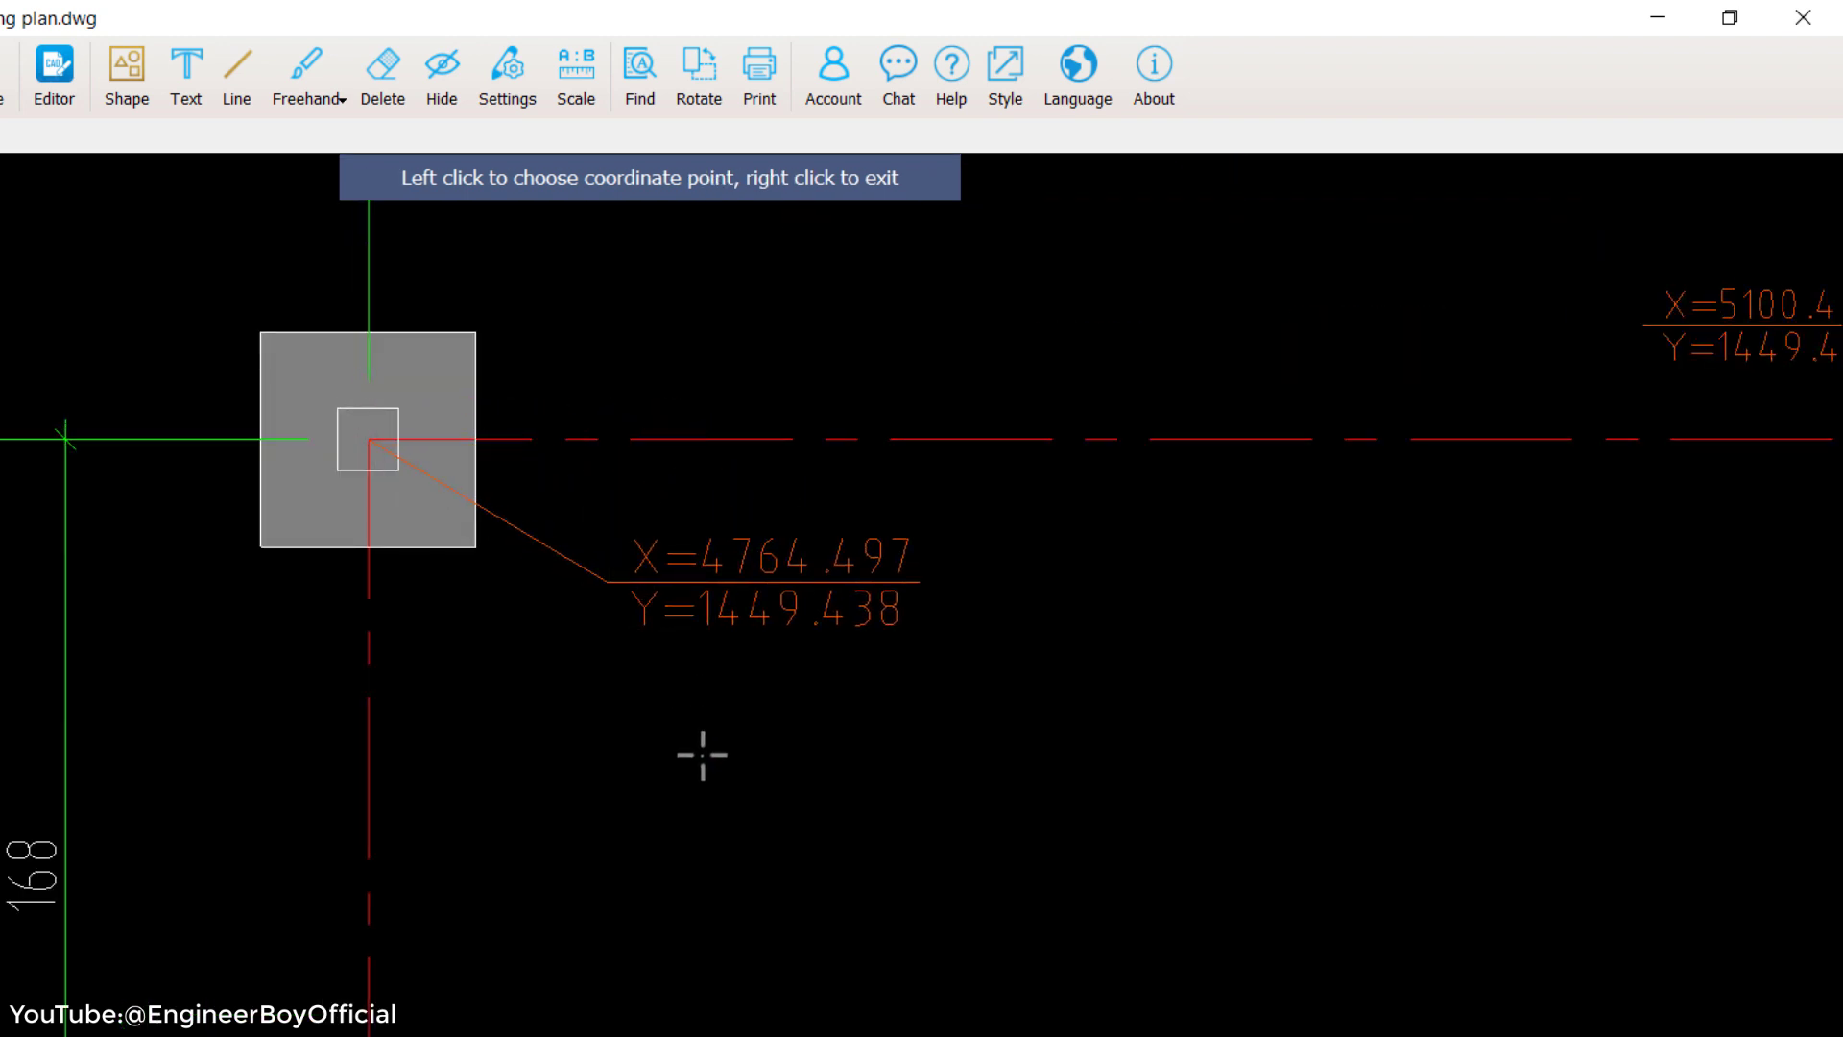
scroll(700, 753, "down", 2)
scroll(496, 576, "up", 1)
left_click(499, 585)
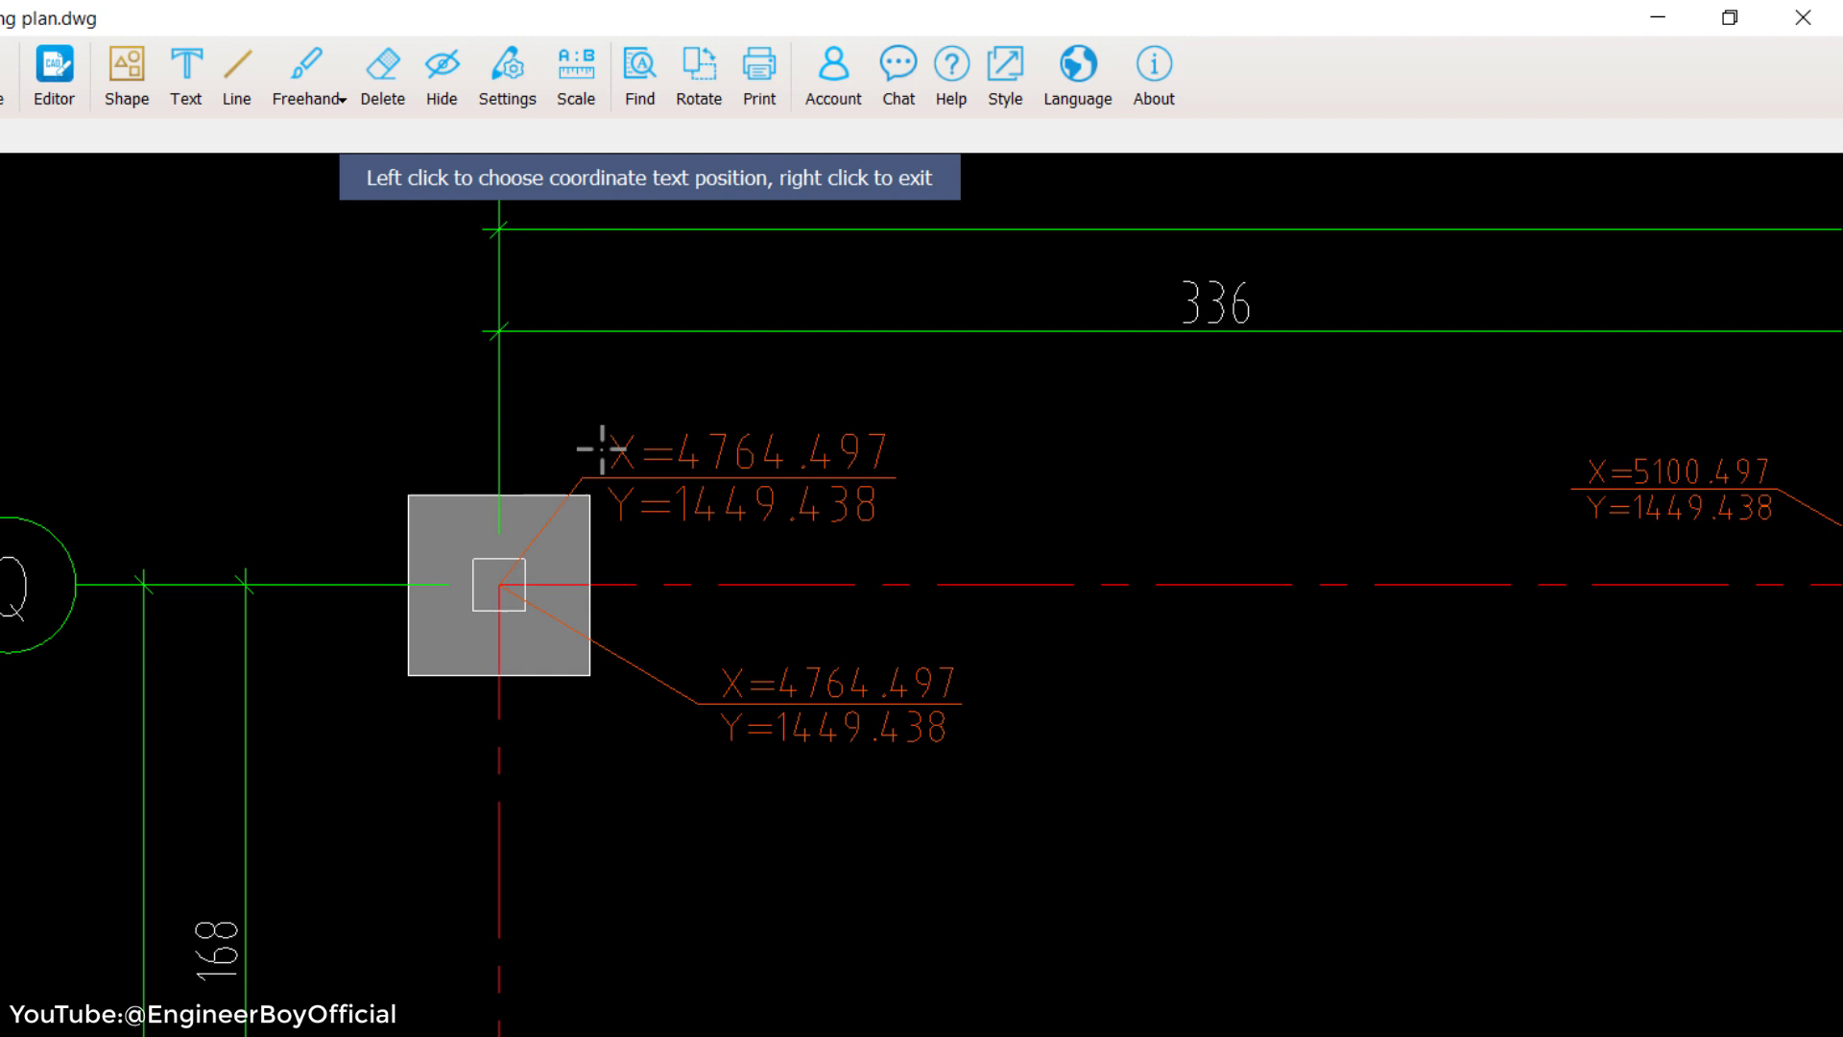
left_click(640, 420)
- Label the coordinates of the column centre at grid 1/M, with the text above the column
scroll(681, 500, "down", 3)
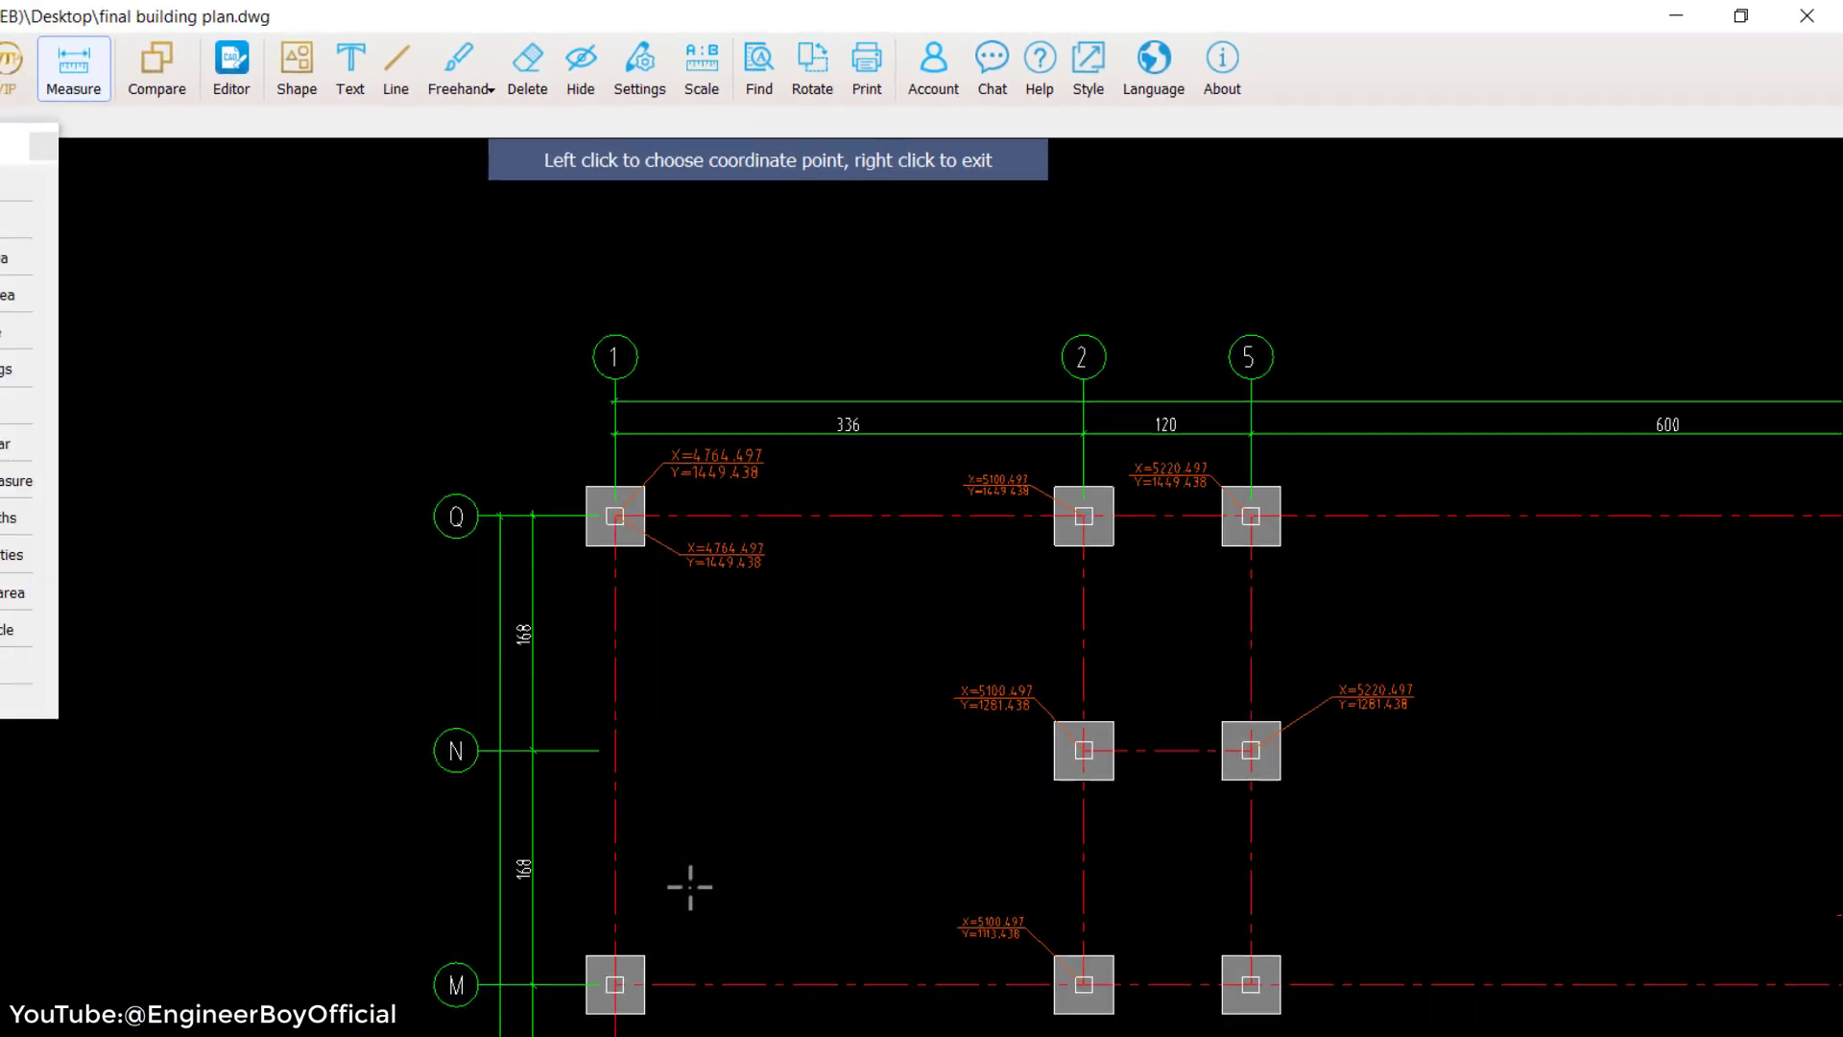
scroll(560, 986, "up", 3)
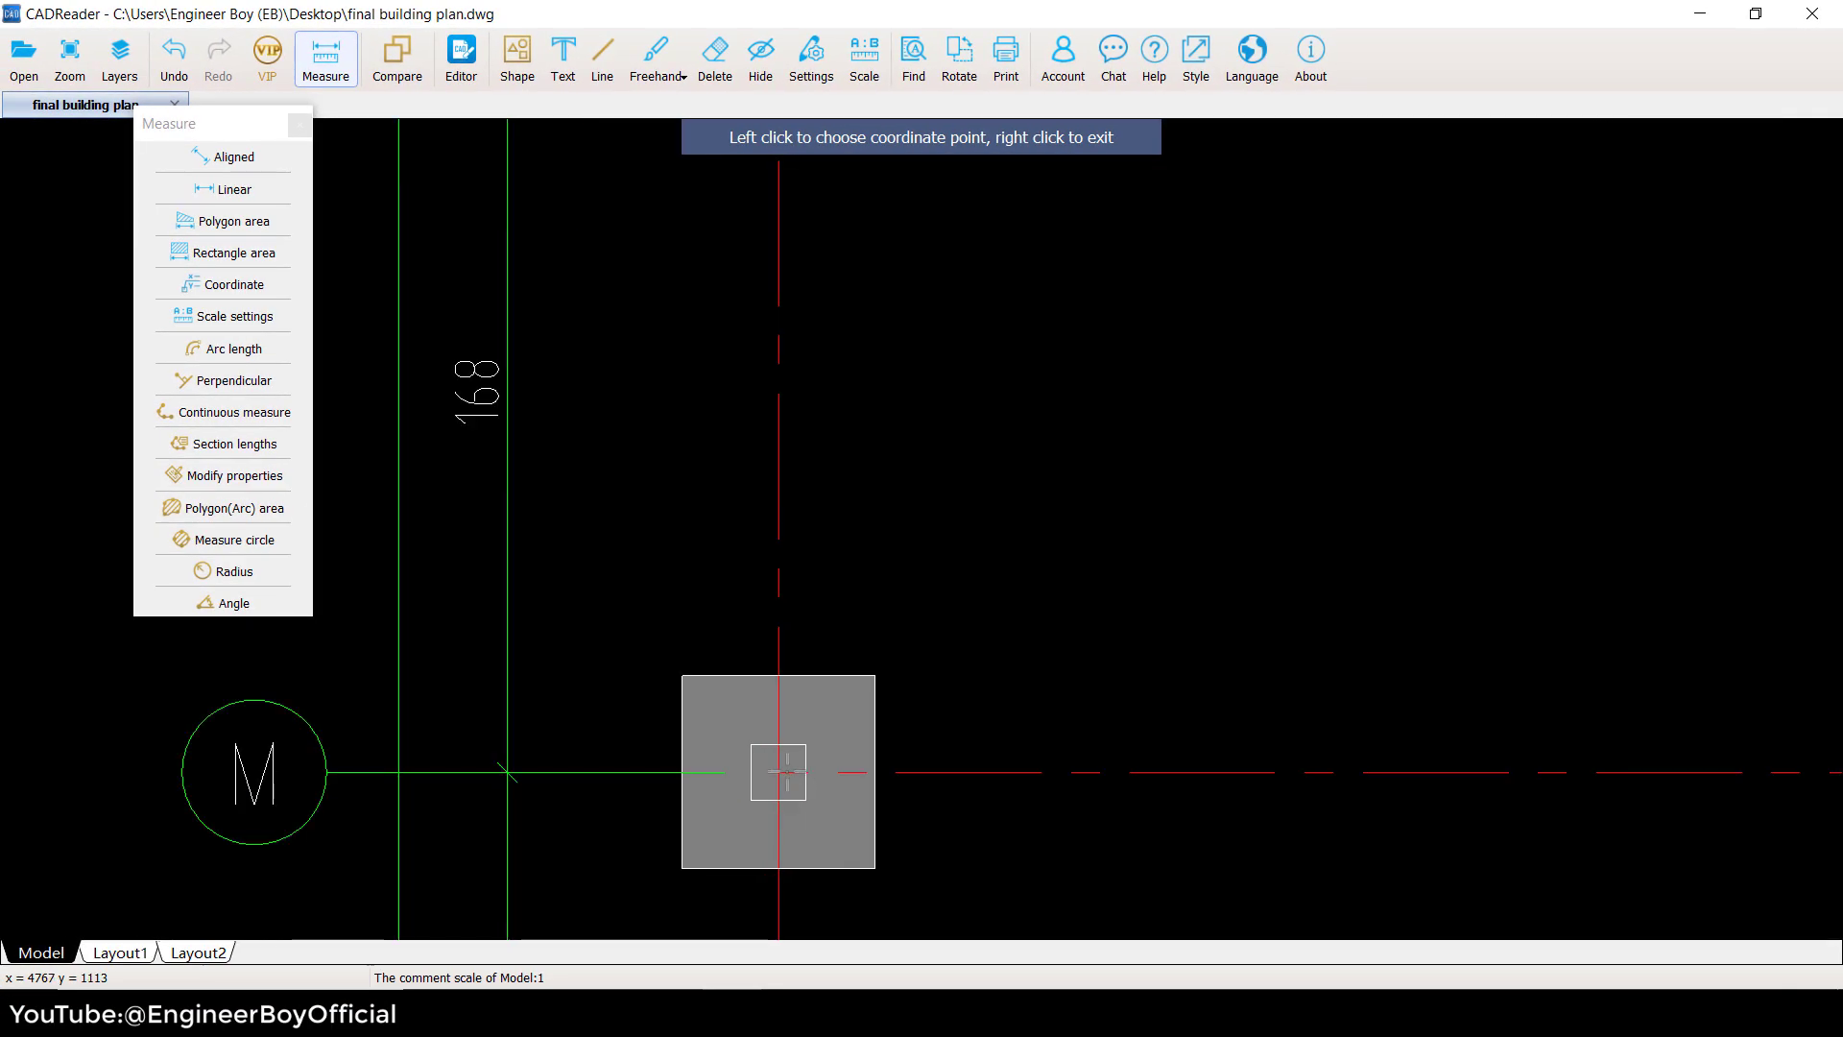
left_click(779, 772)
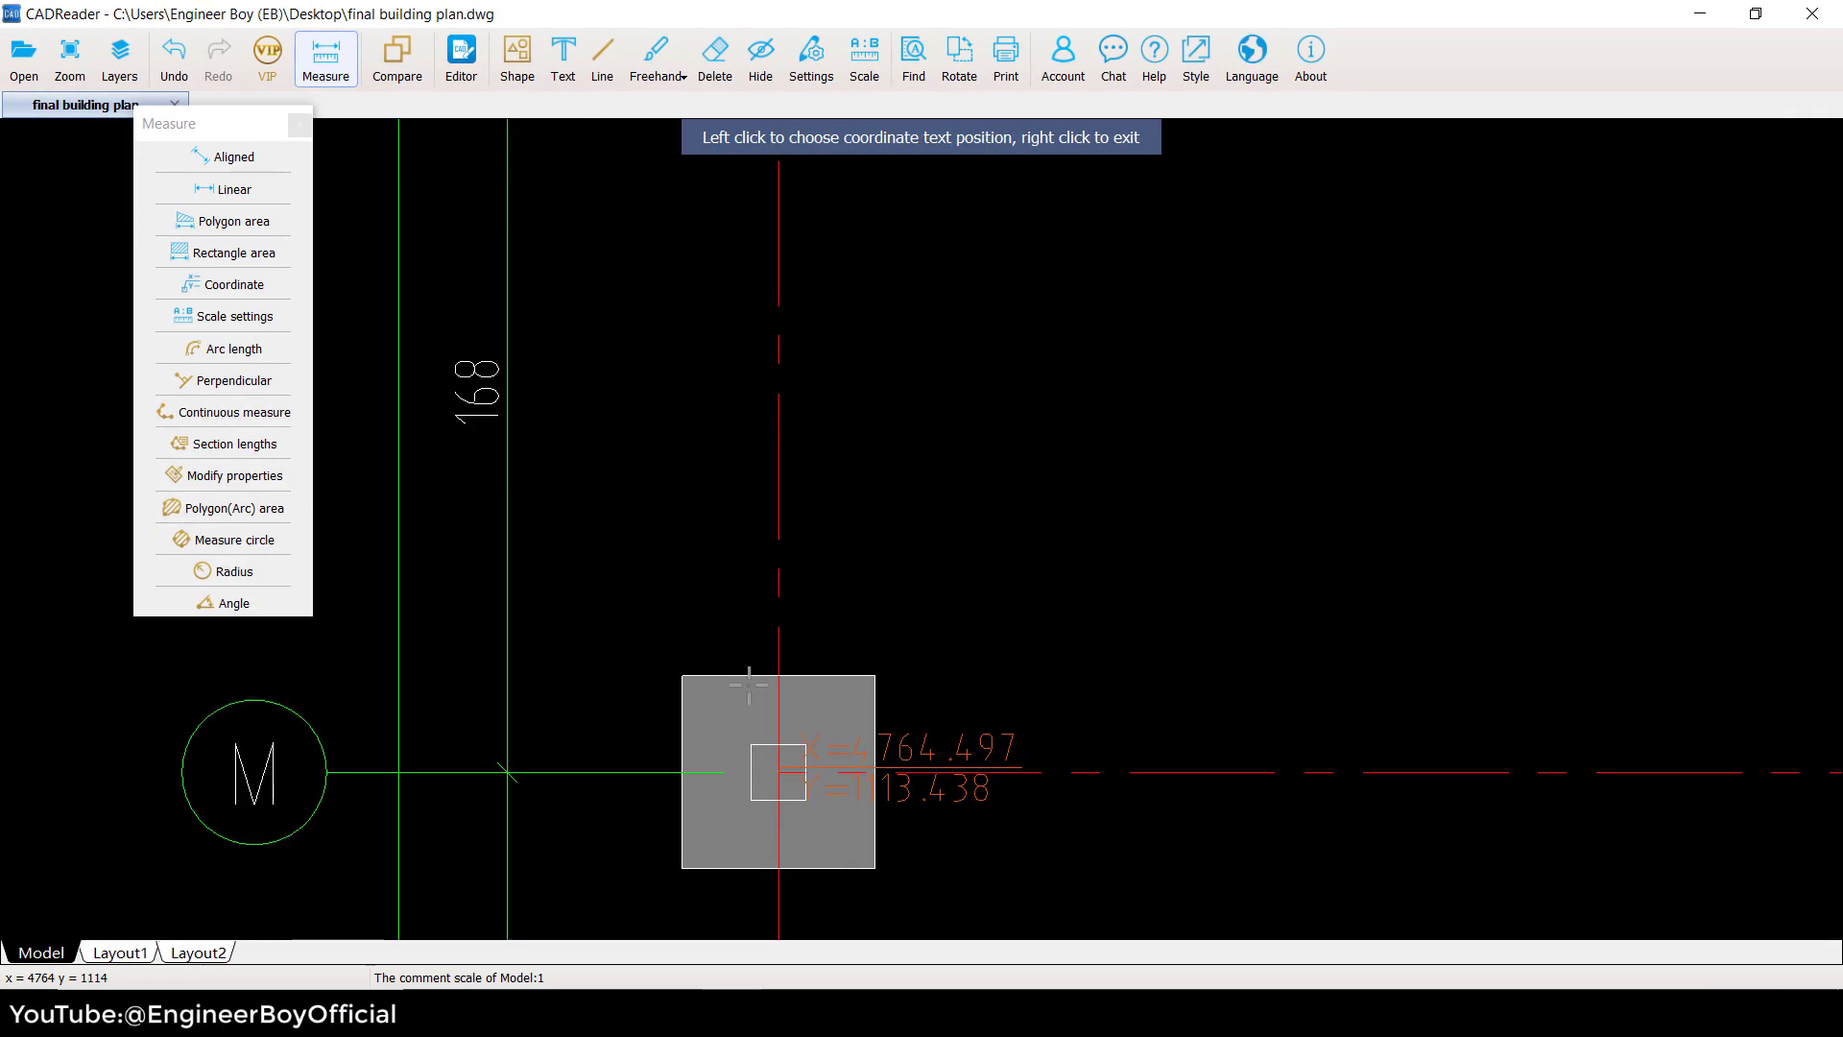
left_click(747, 589)
- Label the coordinates of the lower-left corner of the 8' wide verandah in the floor plan
scroll(652, 635, "down", 3)
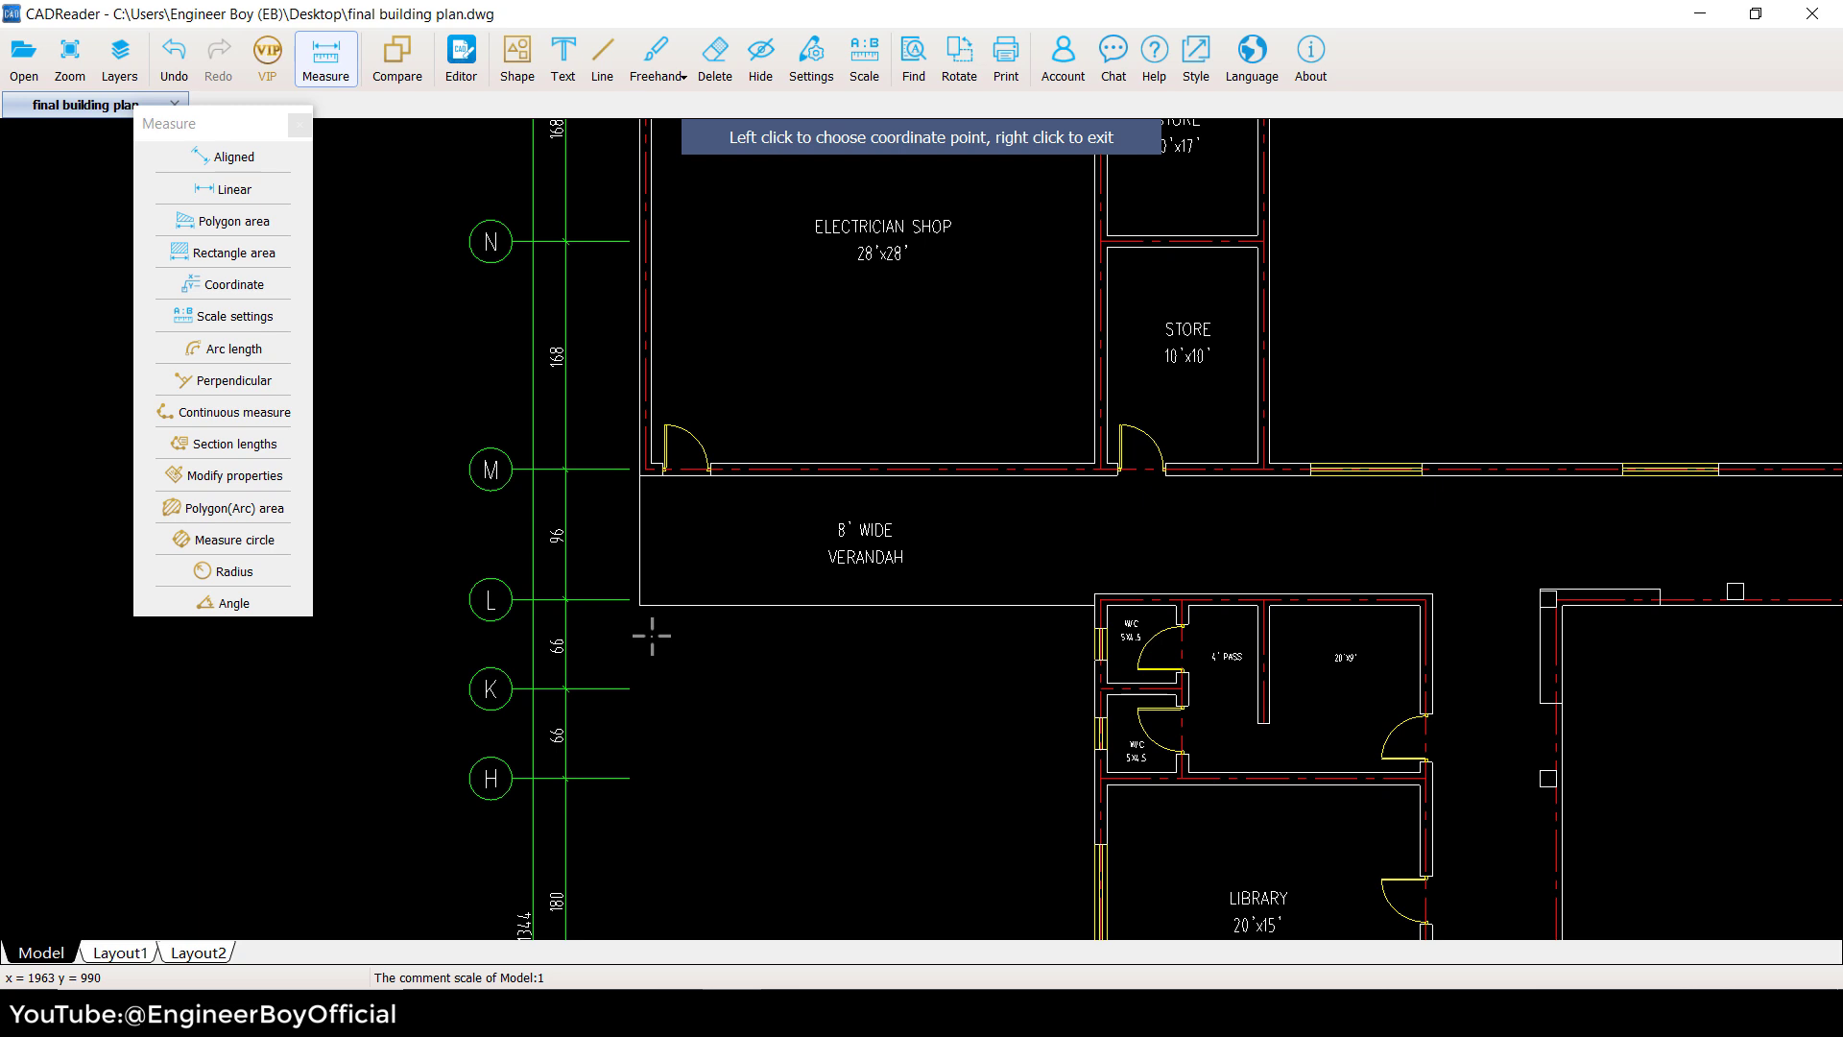
scroll(646, 607, "up", 3)
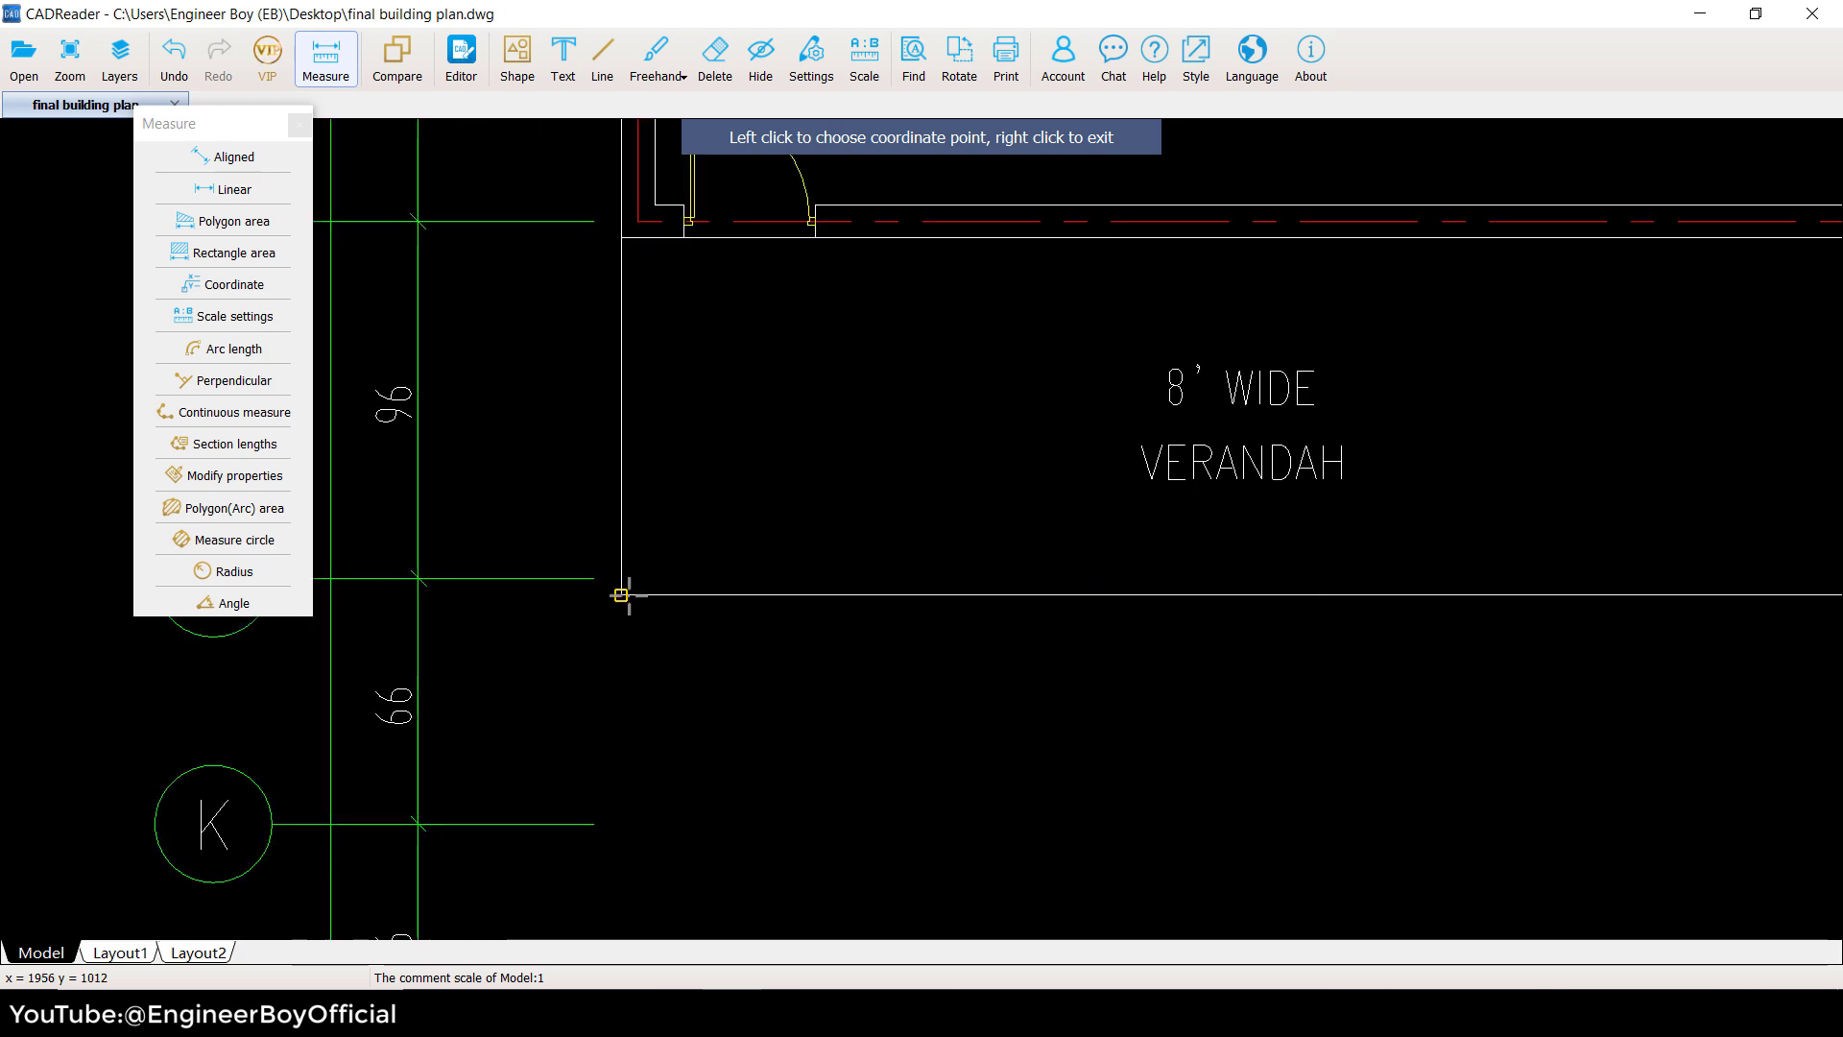
left_click(621, 595)
left_click(651, 663)
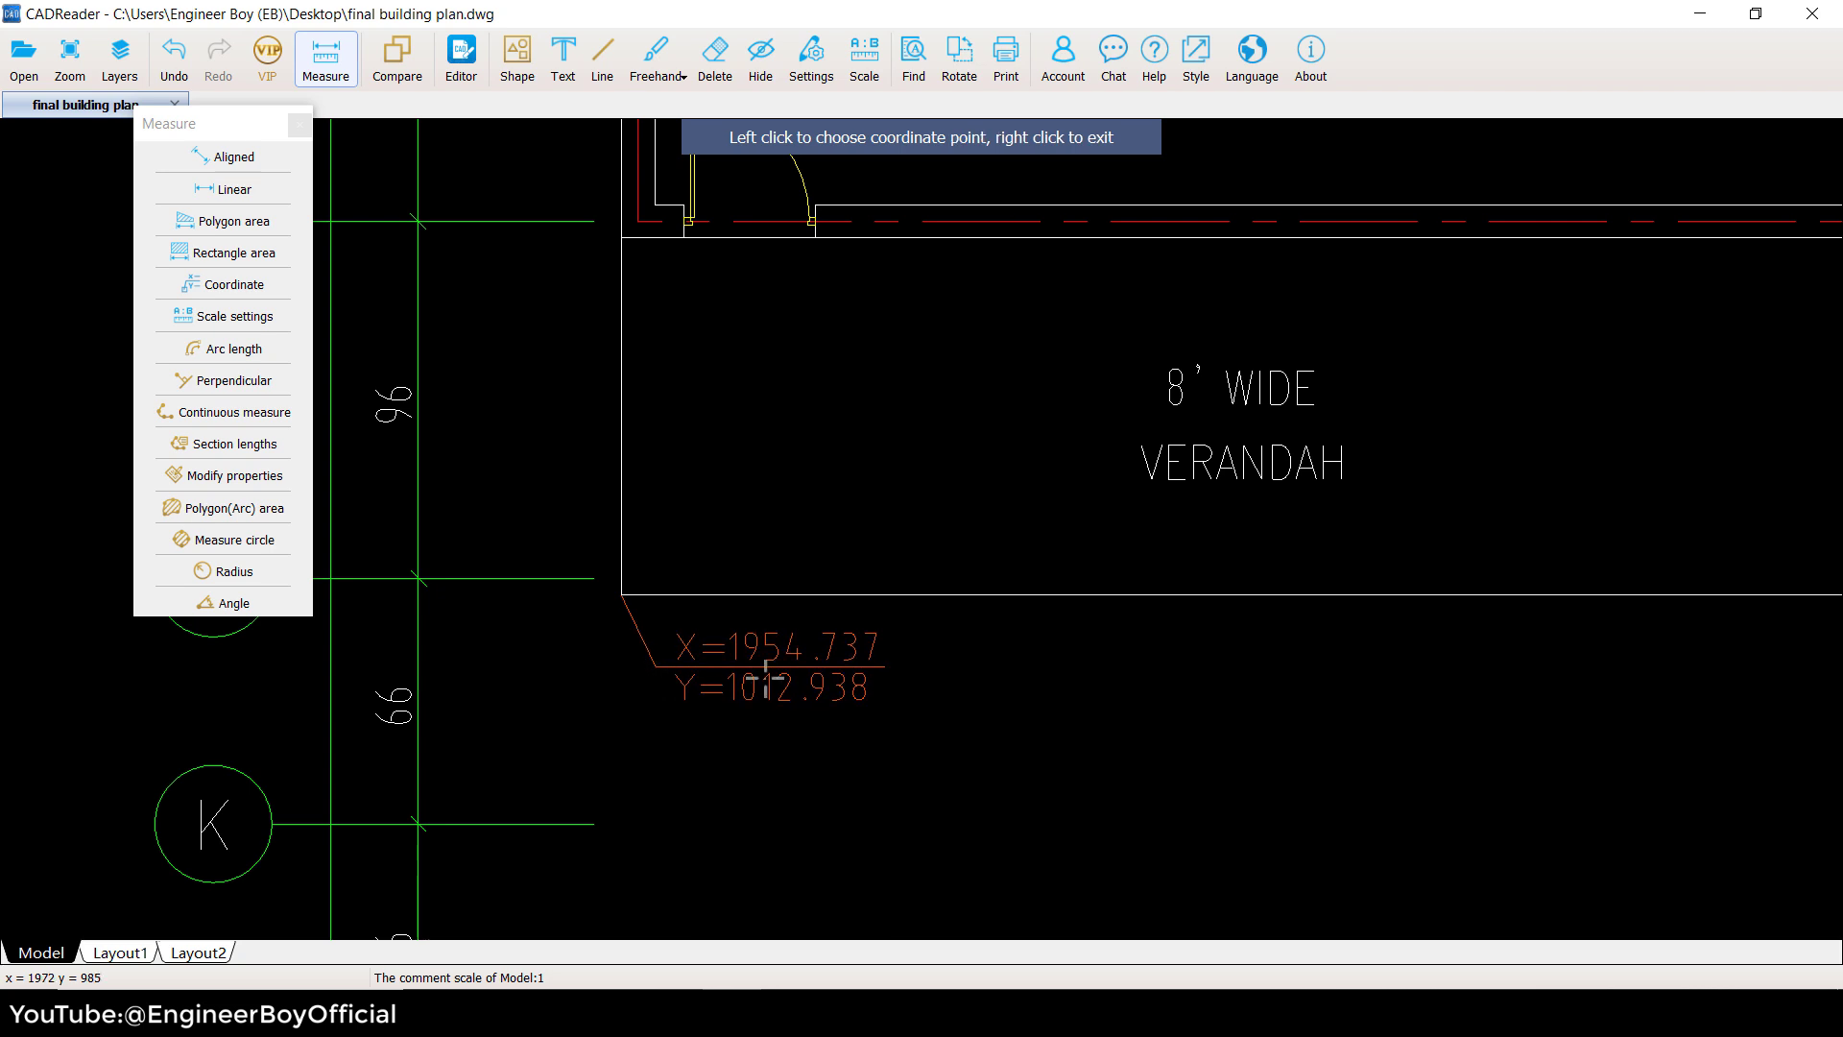
- Label the coordinates of all four corners of the first small square column along the courtyard edge below the verandah
scroll(766, 676, "down", 5)
scroll(1193, 589, "up", 5)
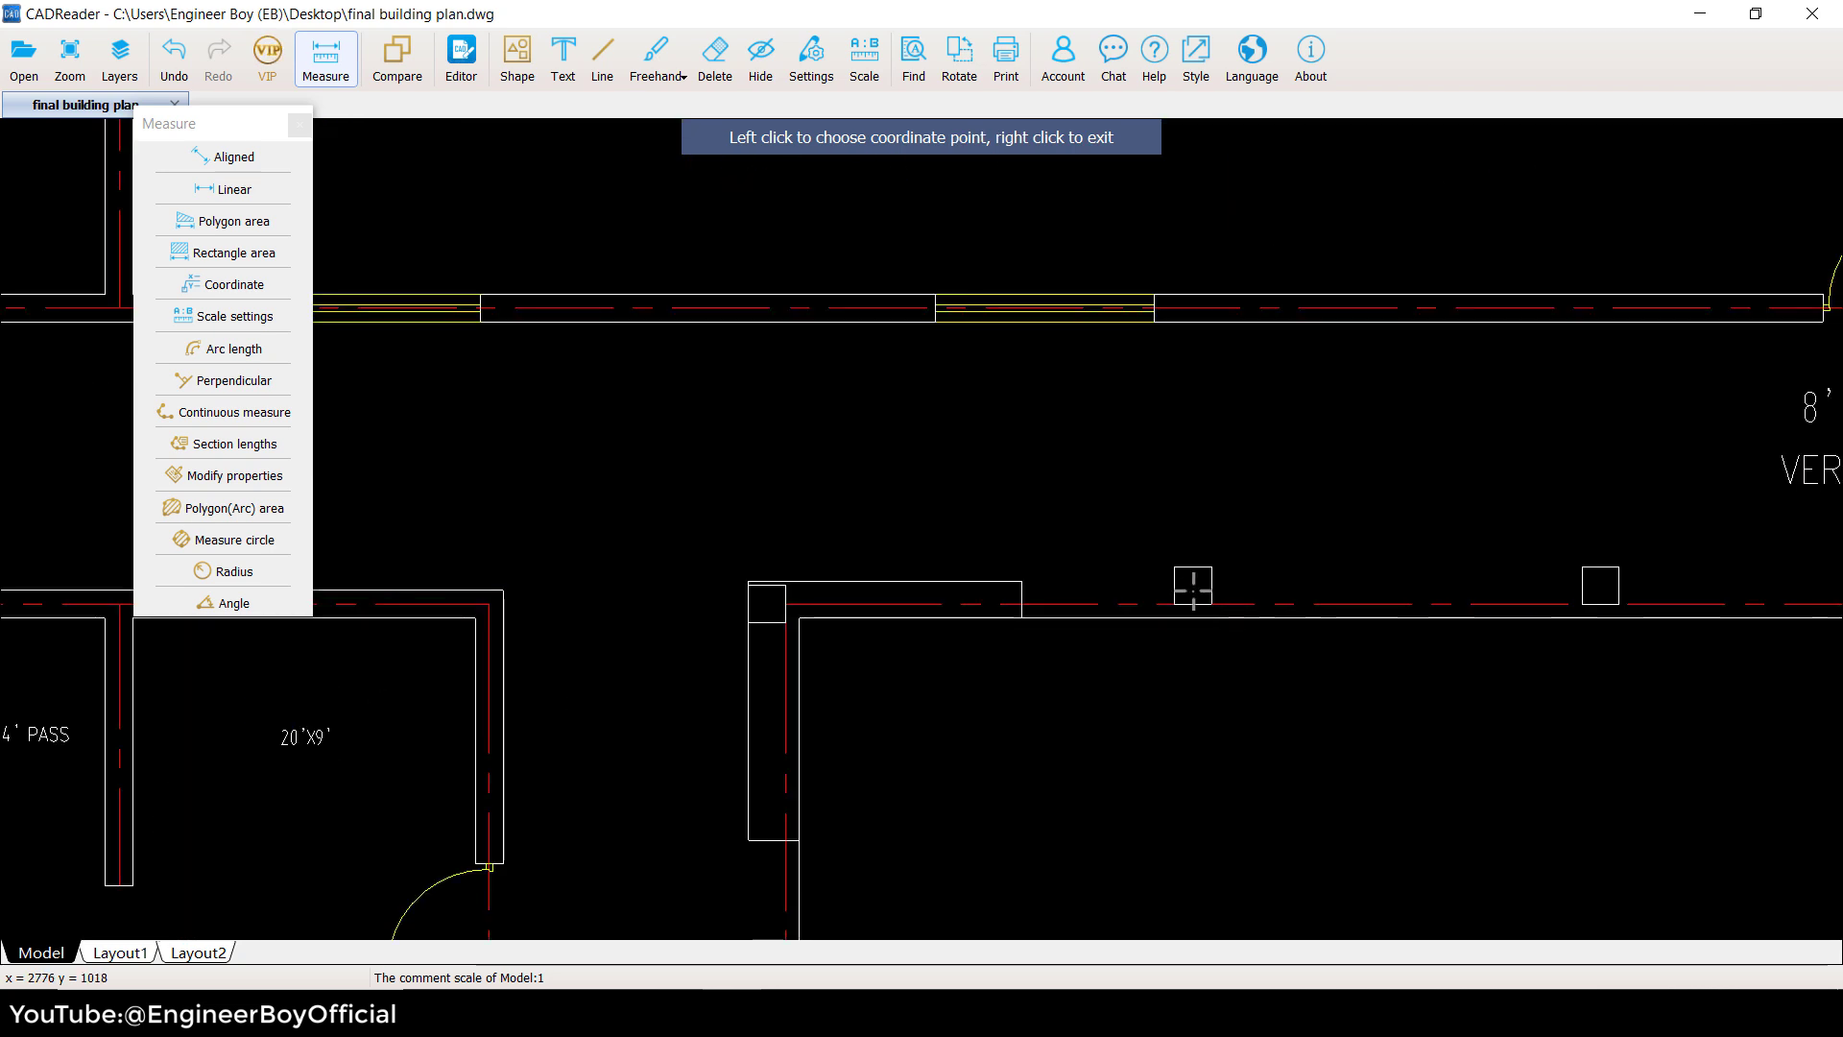
scroll(1193, 588, "up", 3)
left_click(1128, 553)
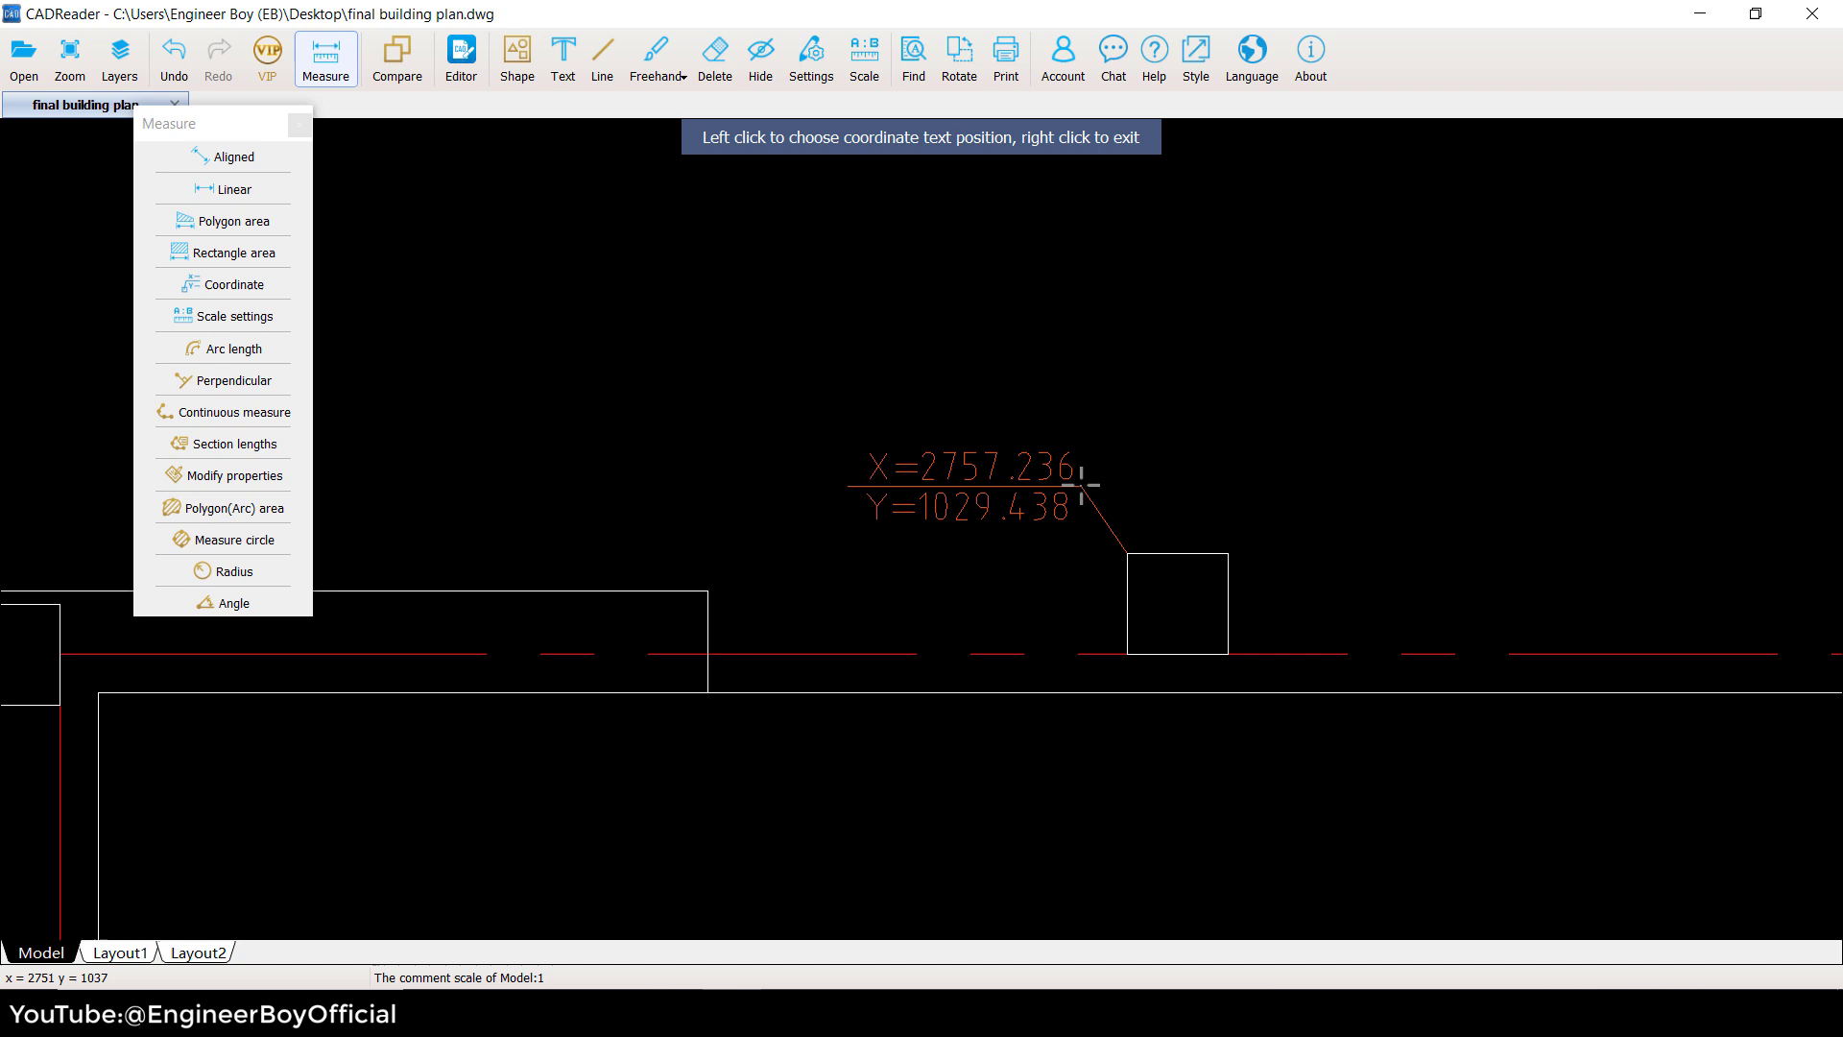
left_click(1081, 485)
left_click(1228, 553)
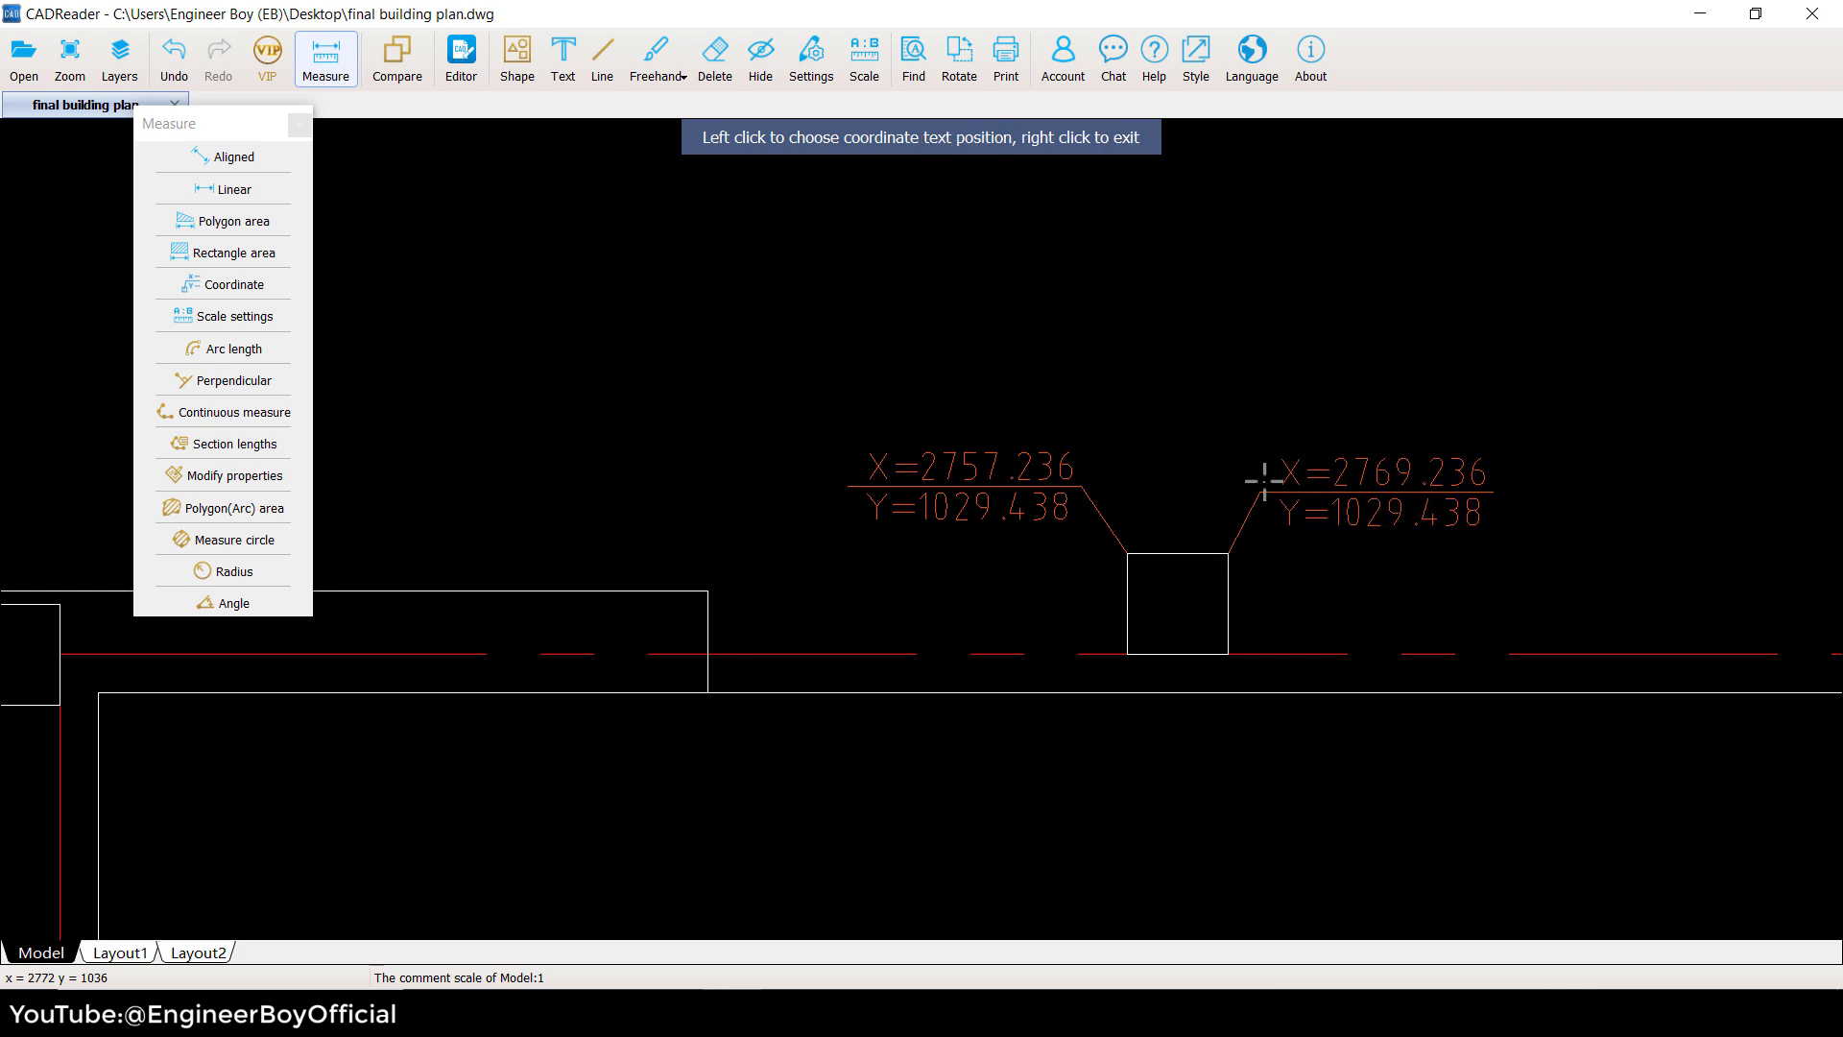
left_click(1264, 484)
left_click(1229, 653)
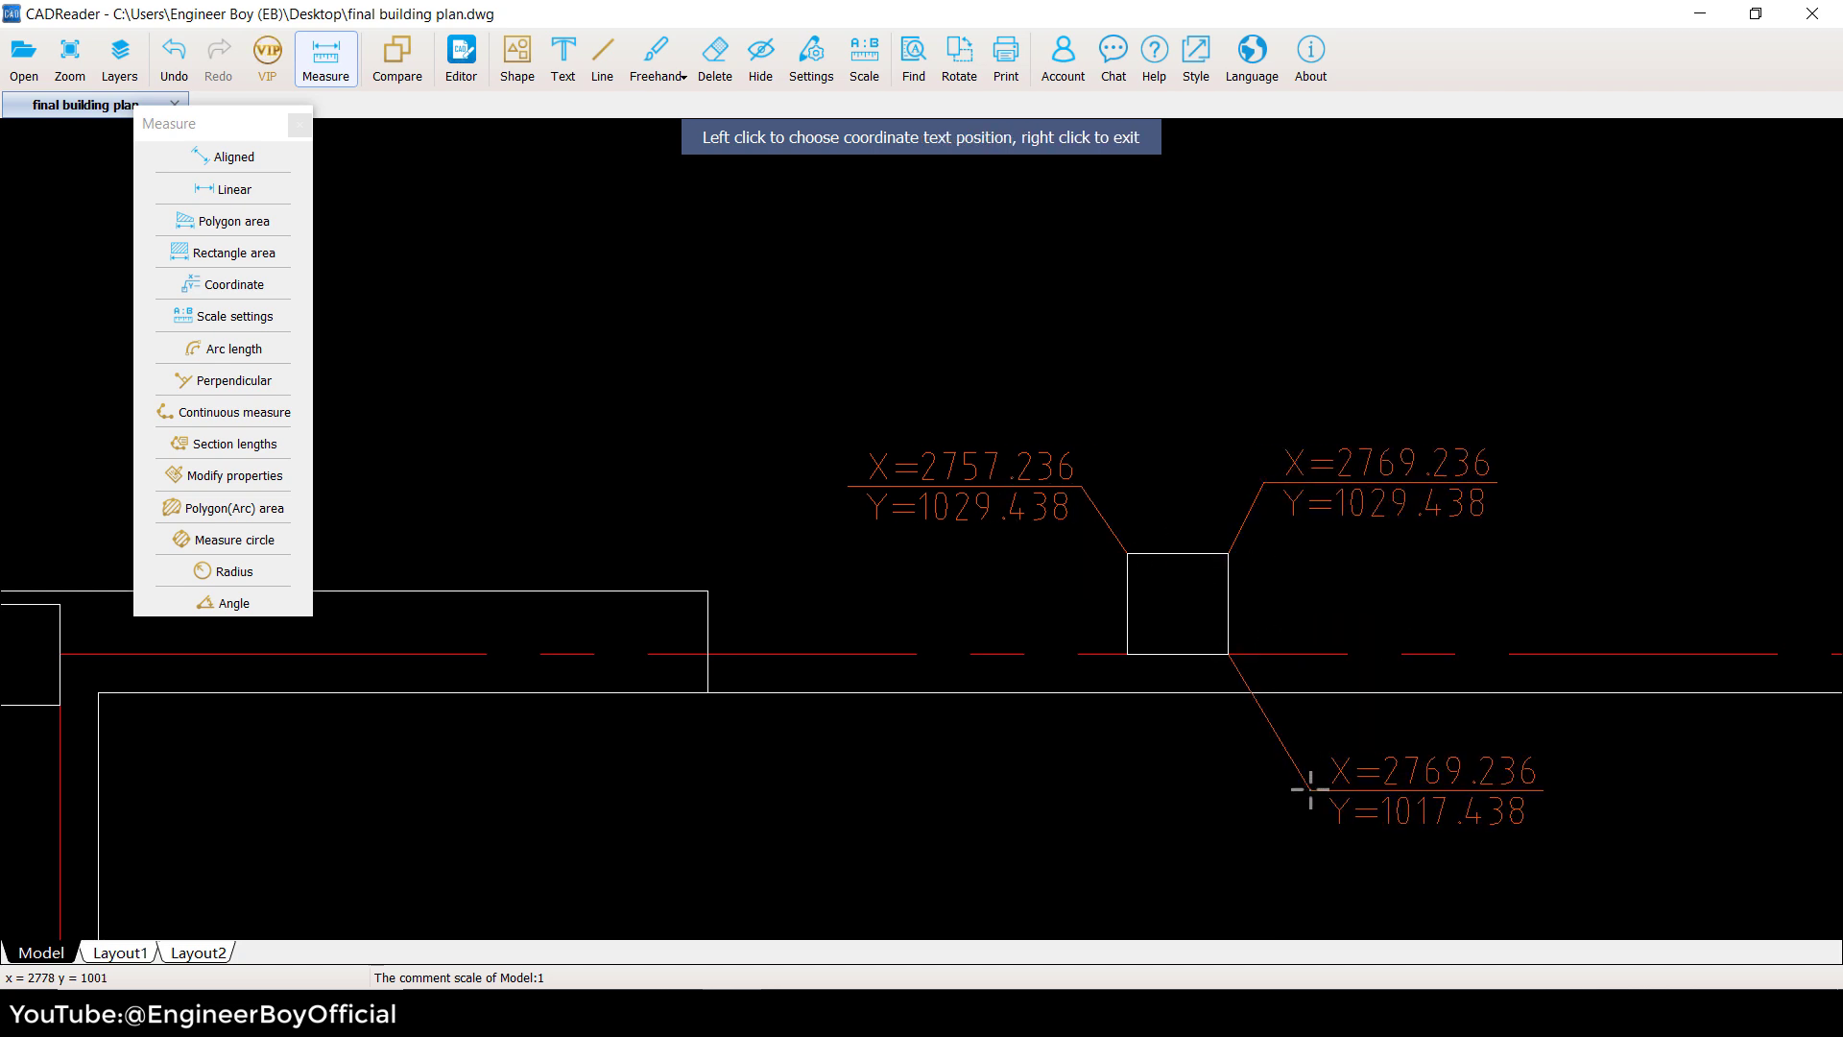
left_click(1310, 789)
left_click(1127, 654)
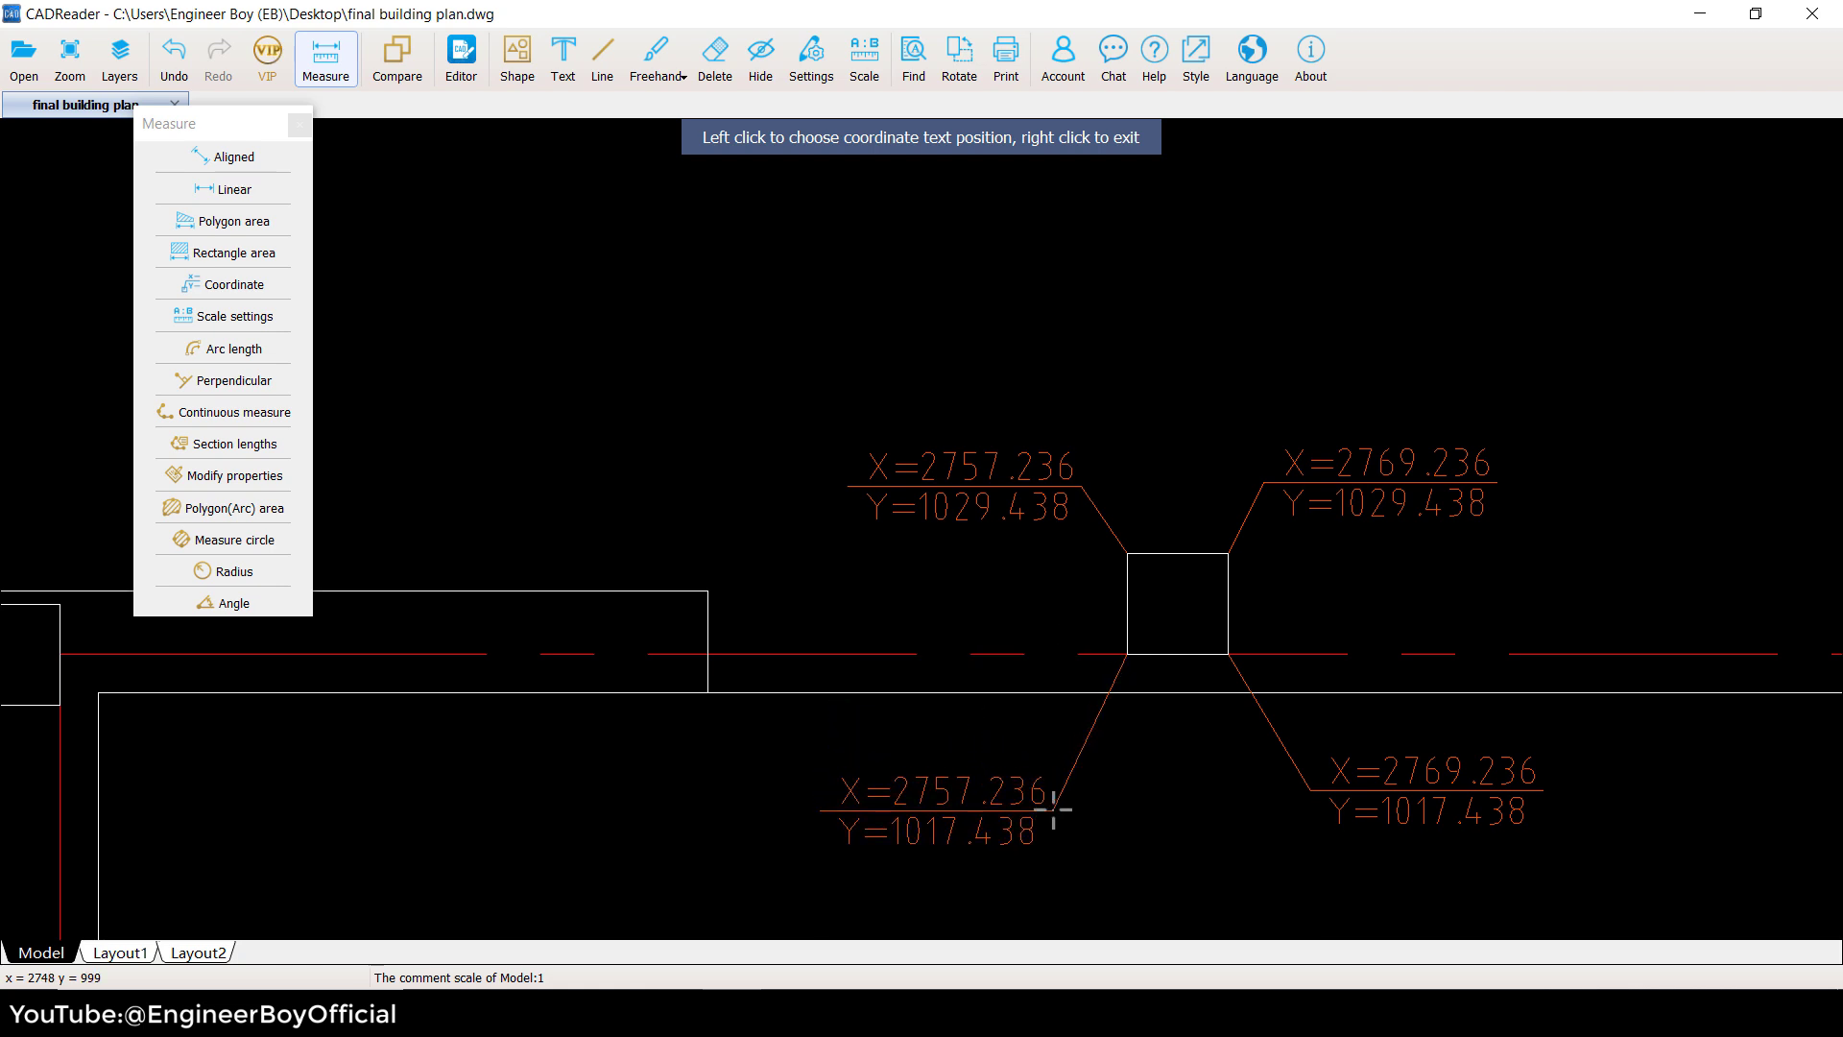
left_click(1052, 808)
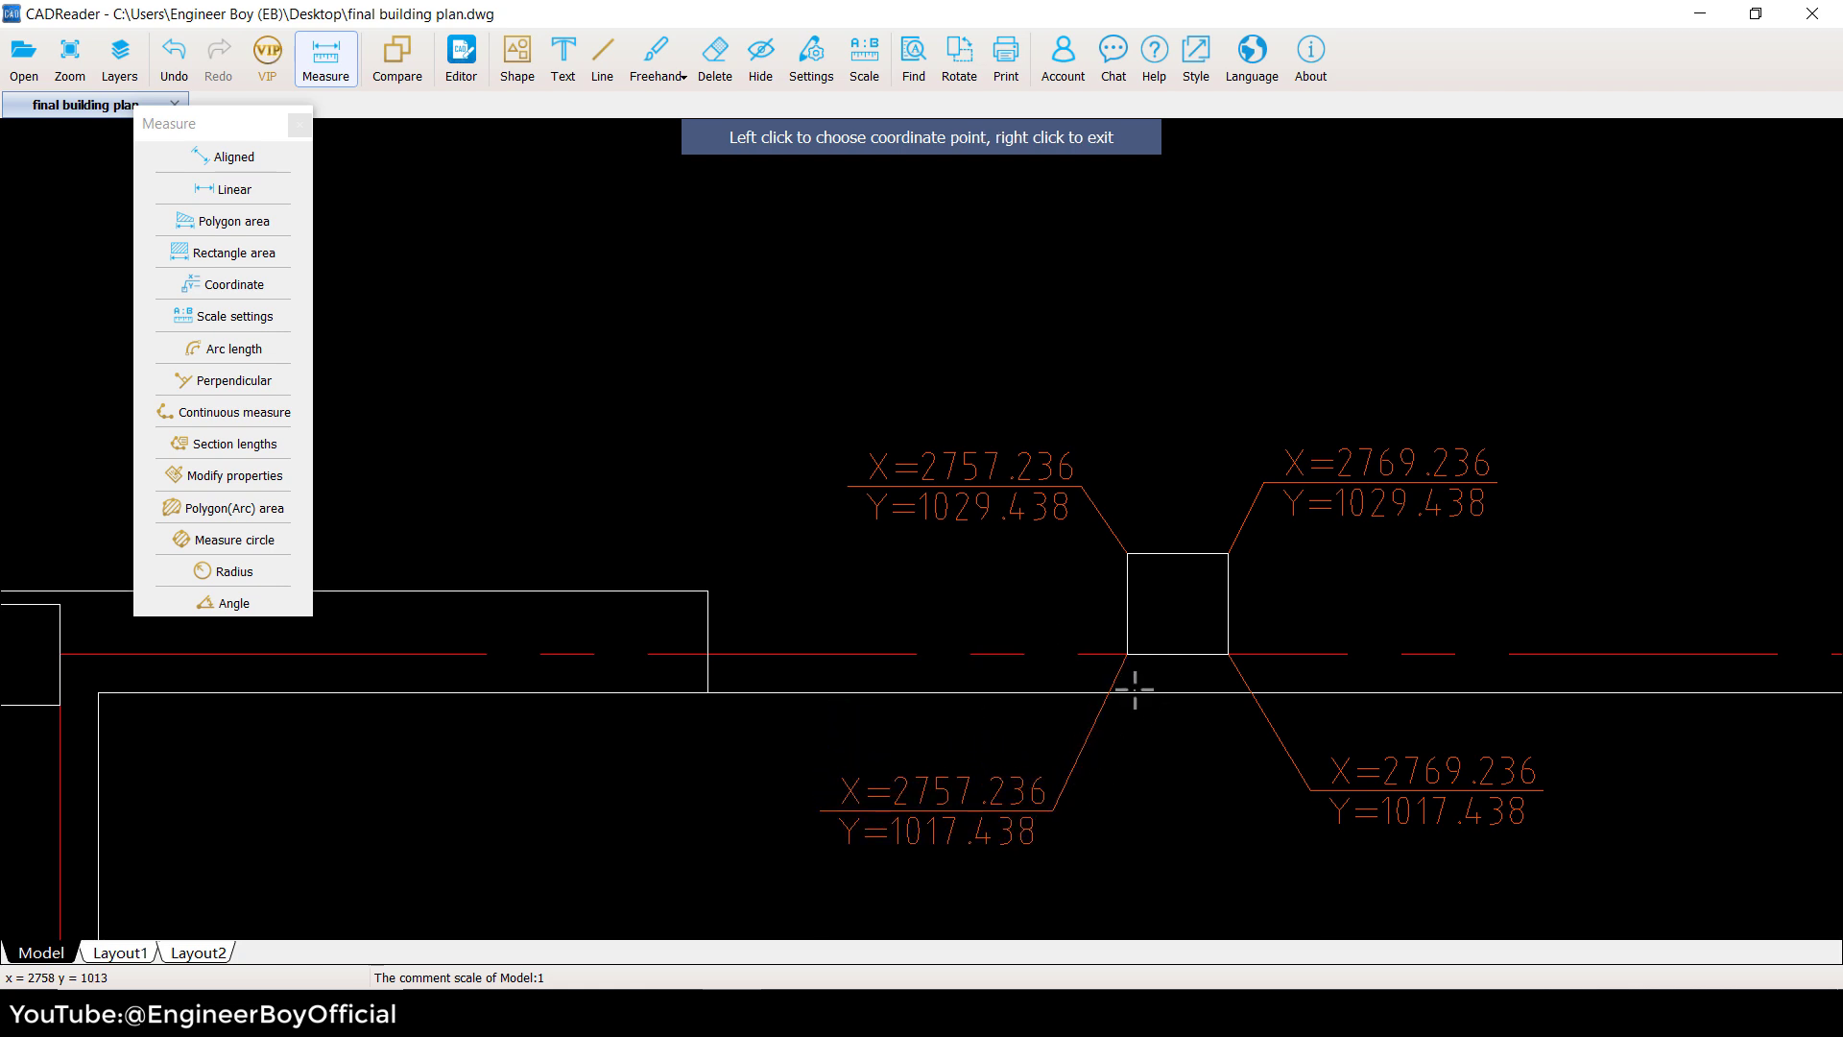